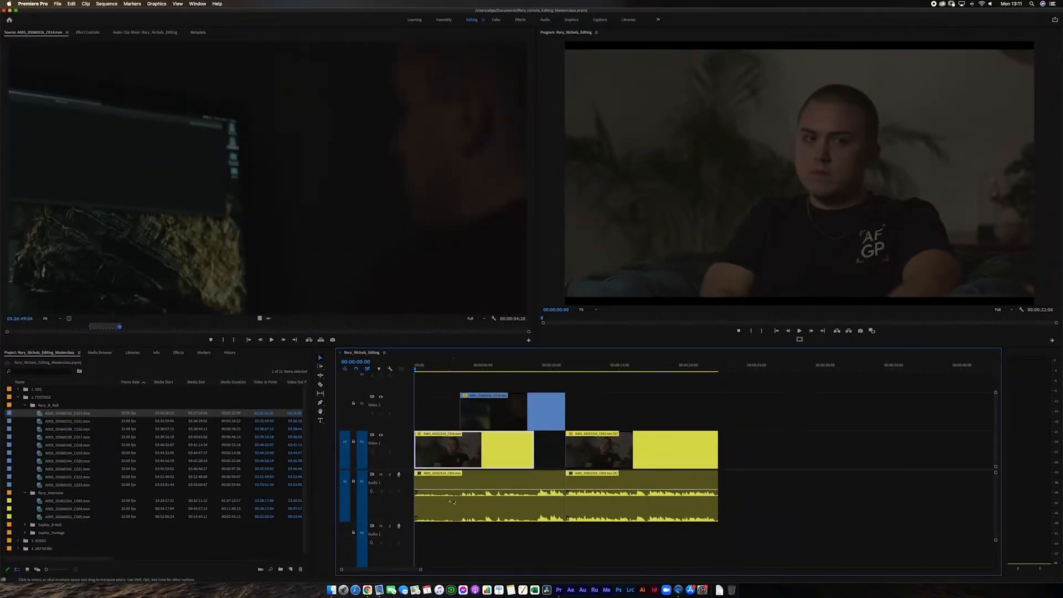
# - Reduce the heights of the video and audio tracks so that more tracks fit in the timeline
pyautogui.scroll(-8, 471, 475)
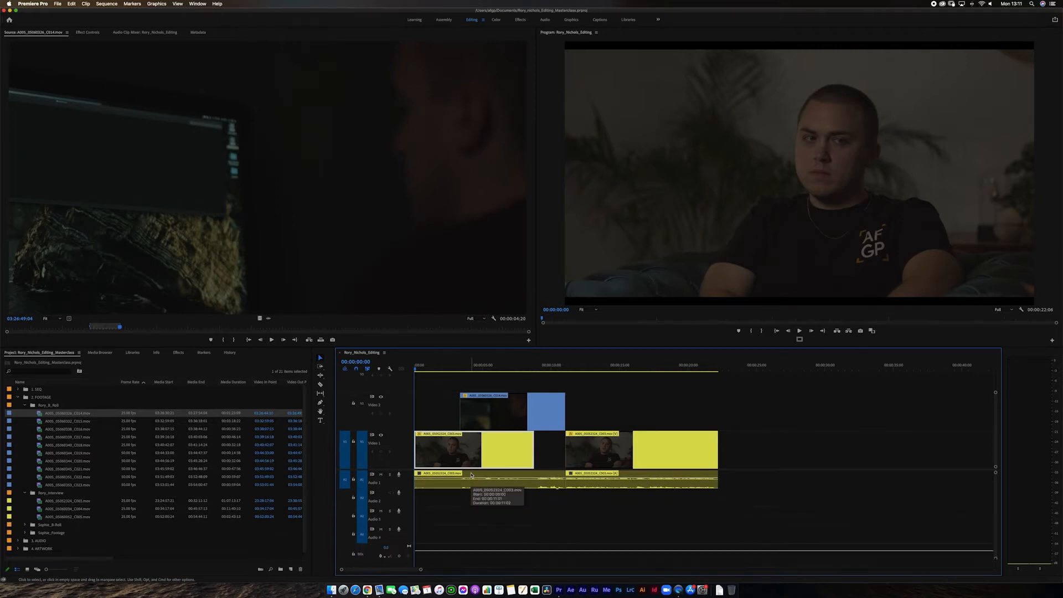
pyautogui.hotkey('alt', '=')
pyautogui.press('super+minus')
pyautogui.press('super+minus')
pyautogui.press('super+minus')
pyautogui.press('super+minus')
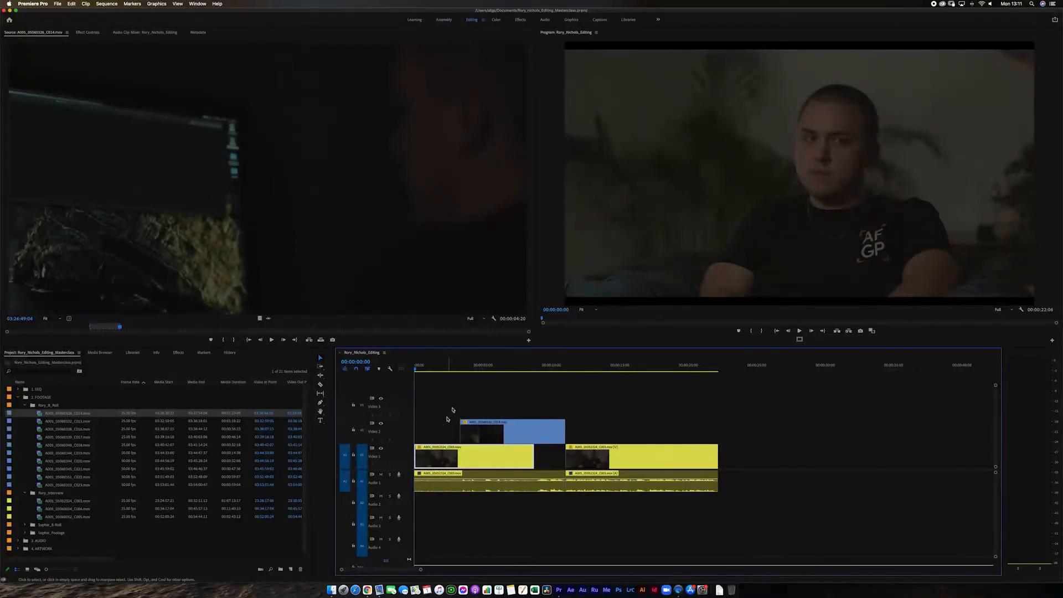
# - In the Color workspace, load the Blackmagic Film to Extended Video v4.cube file as the Input LUT of the first interview clip
pyautogui.click(496, 20)
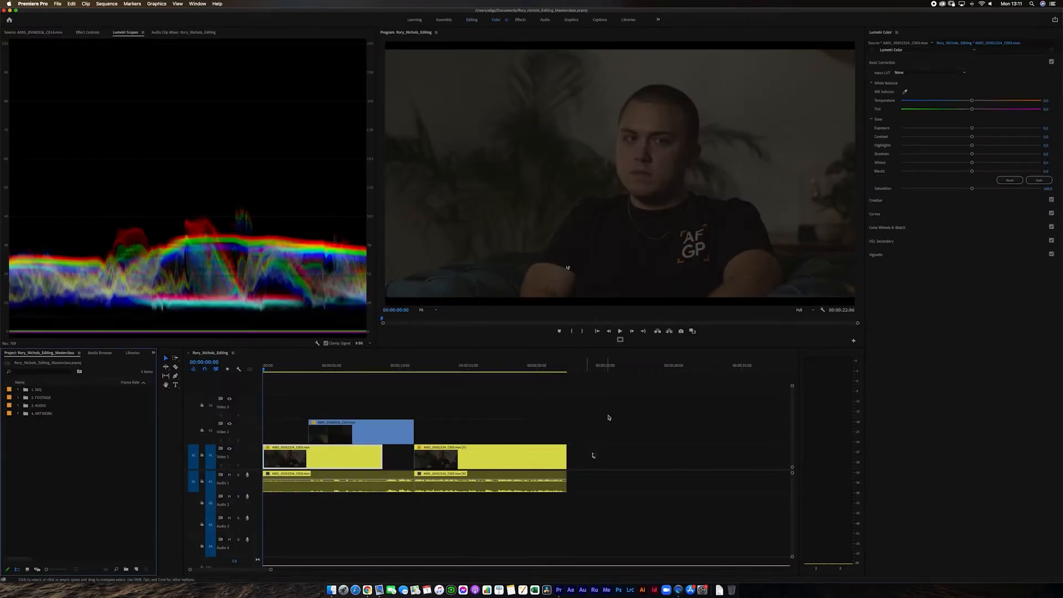
pyautogui.click(536, 419)
pyautogui.click(360, 464)
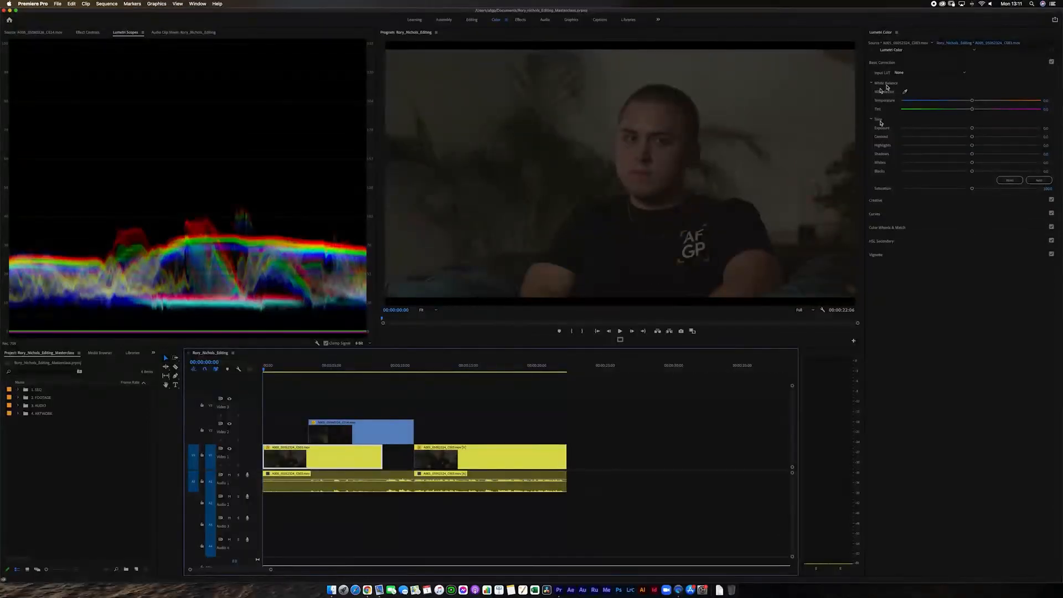
pyautogui.click(929, 77)
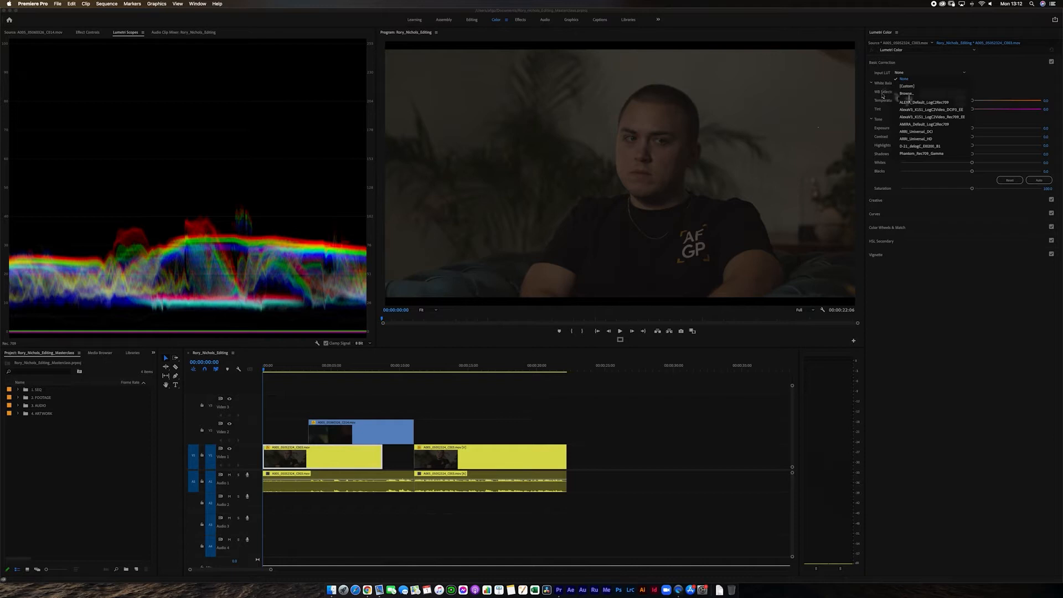
pyautogui.click(906, 93)
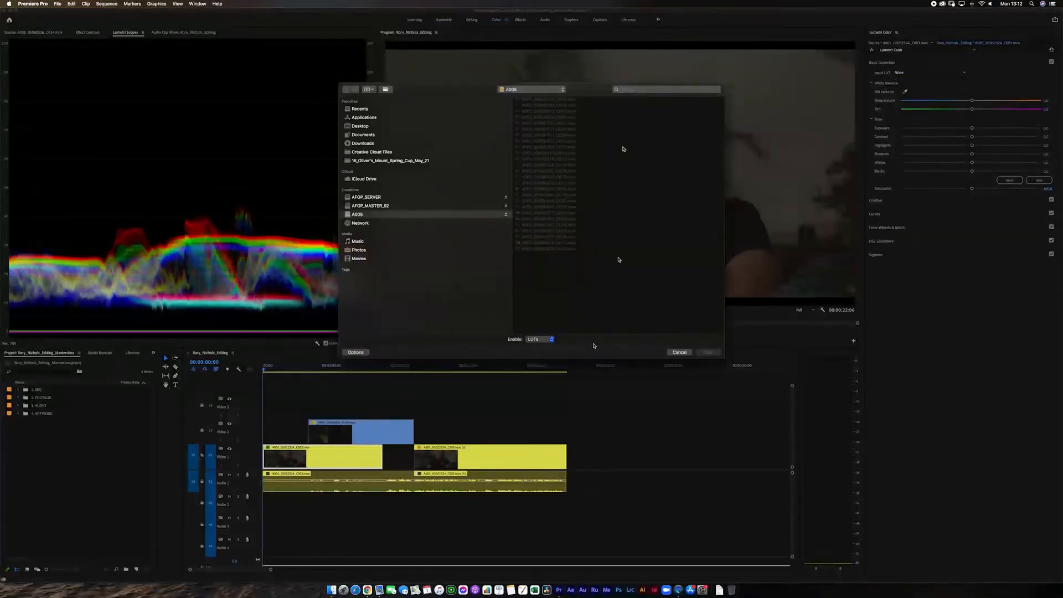
pyautogui.click(380, 197)
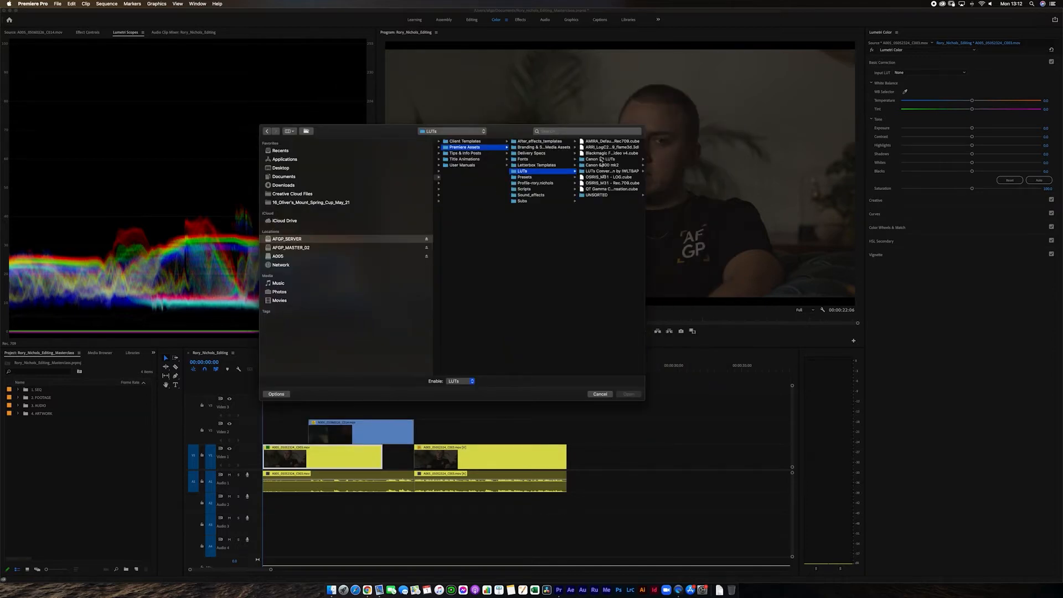
pyautogui.click(607, 153)
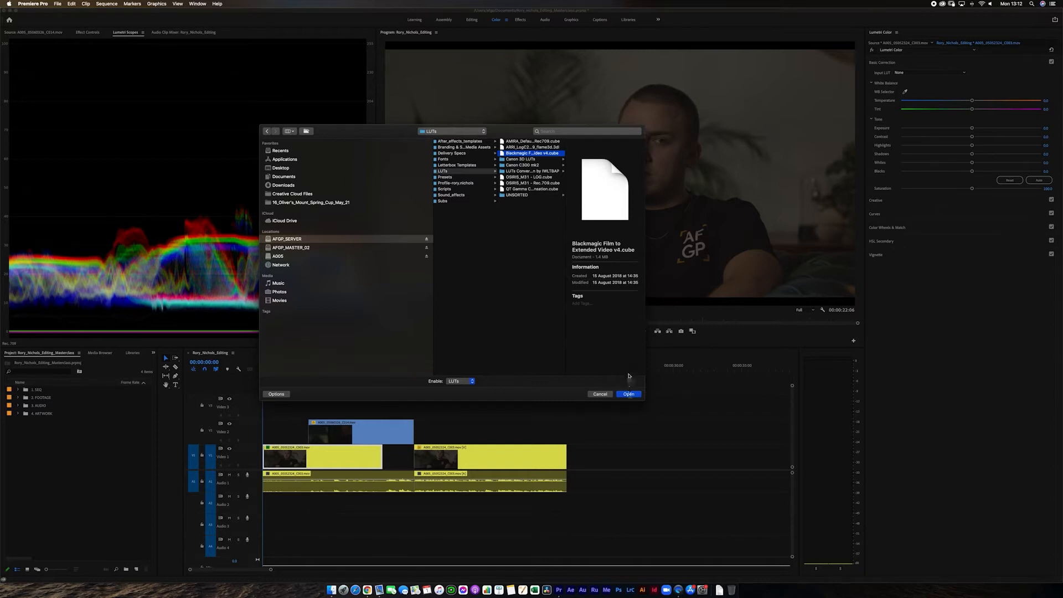
pyautogui.click(628, 394)
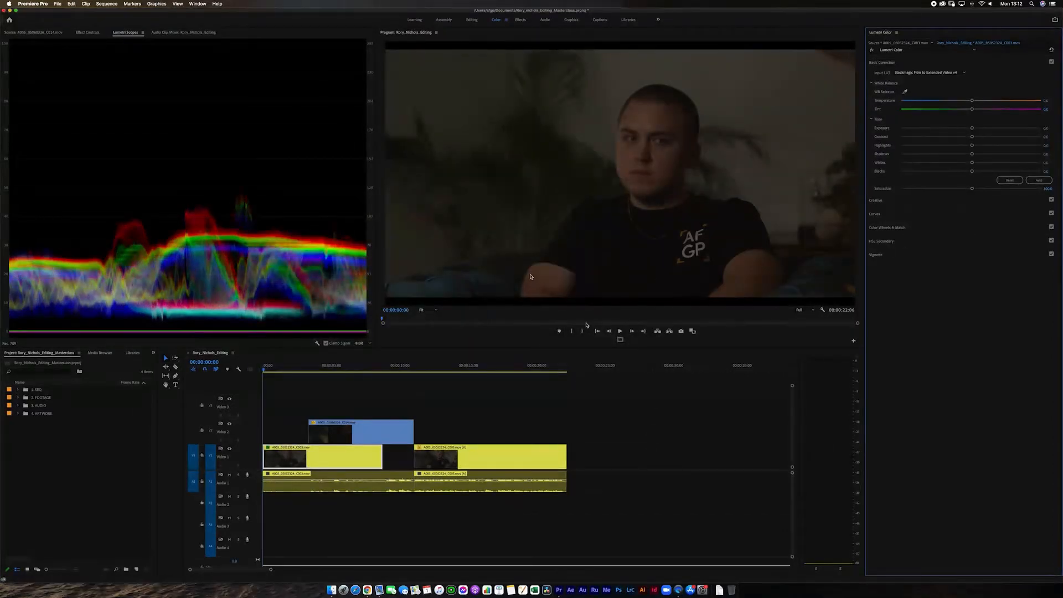
# - Apply the Blackmagic Film to Extended Video v4 Input LUT to the B-roll clip on Video 2
pyautogui.click(589, 454)
pyautogui.click(505, 452)
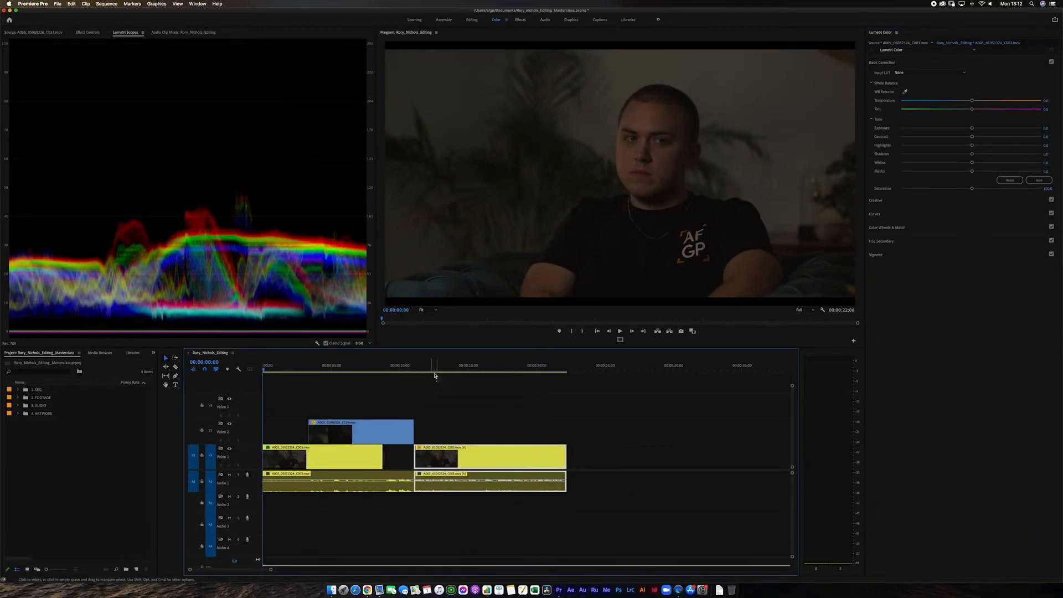
pyautogui.click(415, 366)
pyautogui.click(396, 368)
pyautogui.moveTo(396, 368); pyautogui.dragTo(394, 369)
pyautogui.click(397, 432)
pyautogui.click(899, 73)
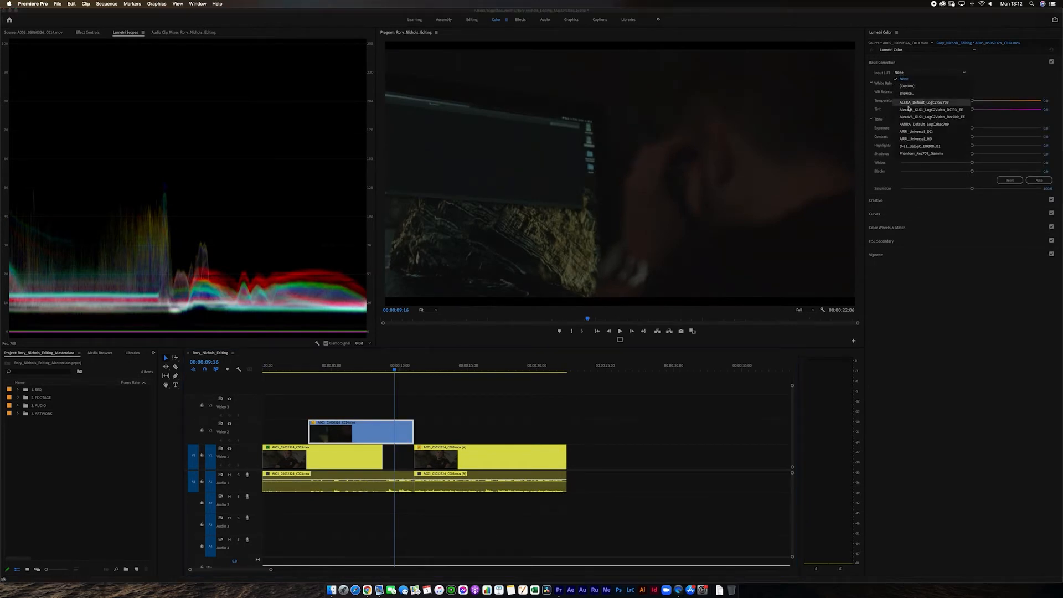
pyautogui.click(907, 94)
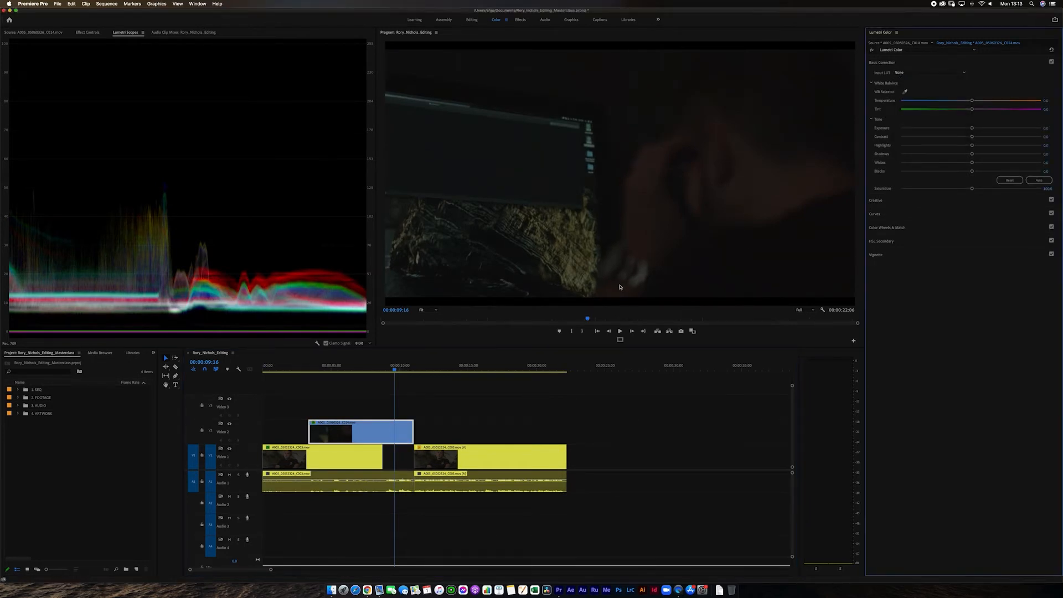
pyautogui.click(548, 111)
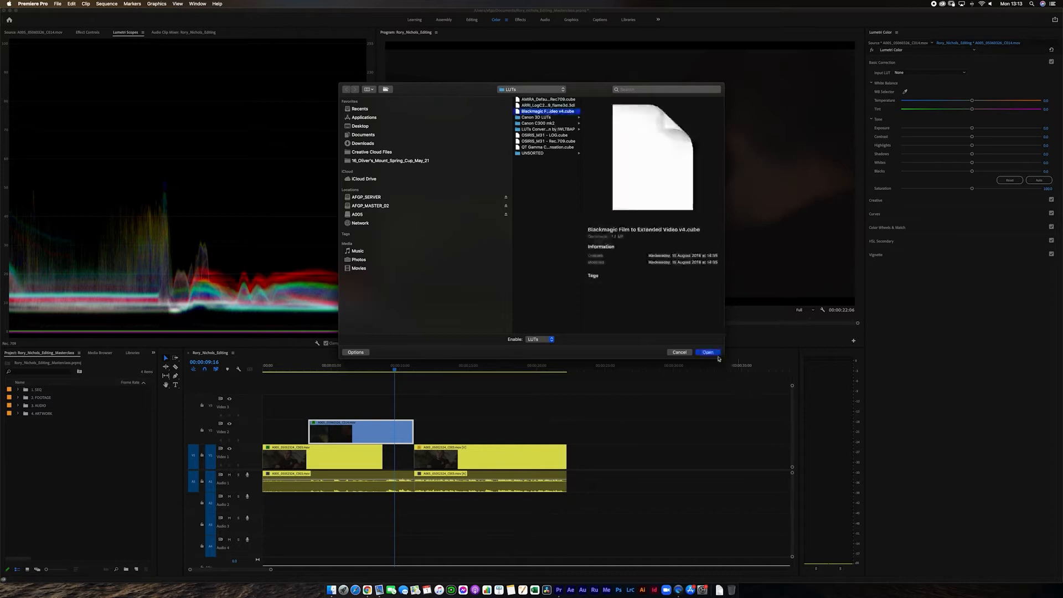
pyautogui.click(710, 352)
# - Give the second interview clip on Video 1 the Blackmagic Film to Extended Video v4 Input LUT
pyautogui.click(487, 367)
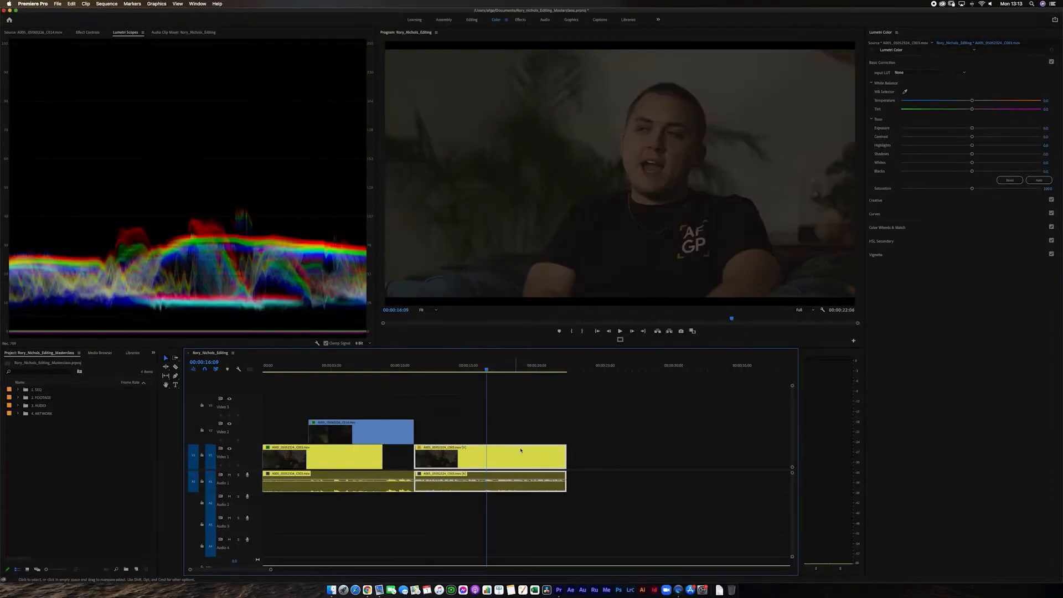
pyautogui.click(900, 73)
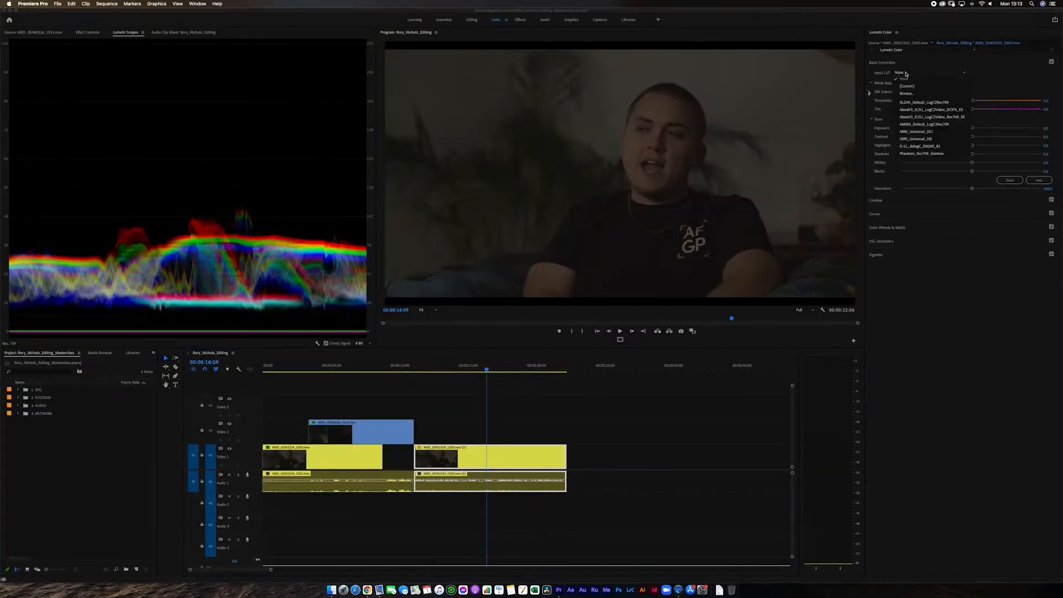
pyautogui.click(913, 95)
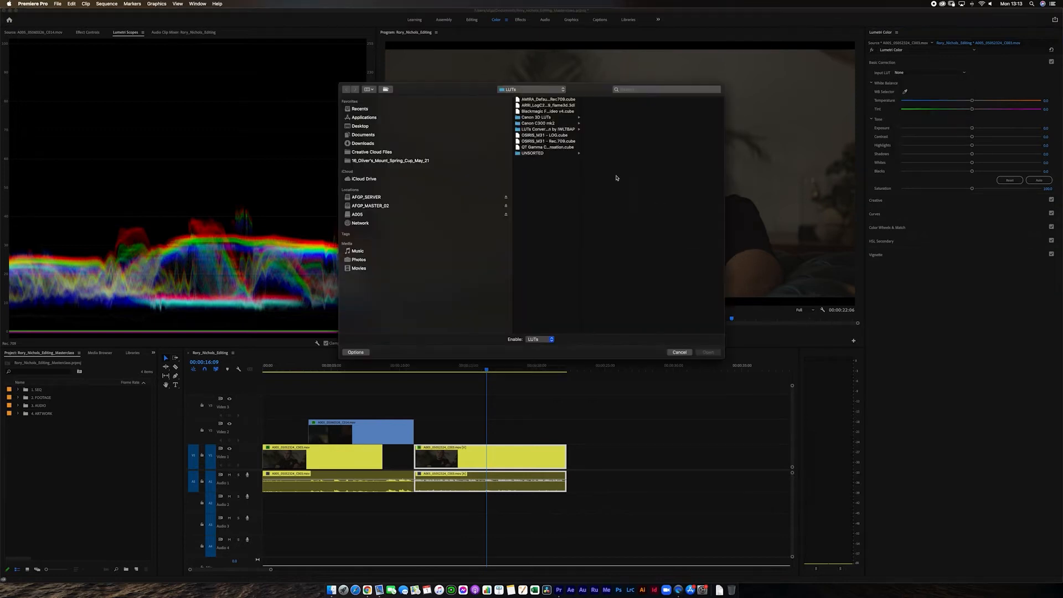
pyautogui.click(548, 113)
pyautogui.click(700, 352)
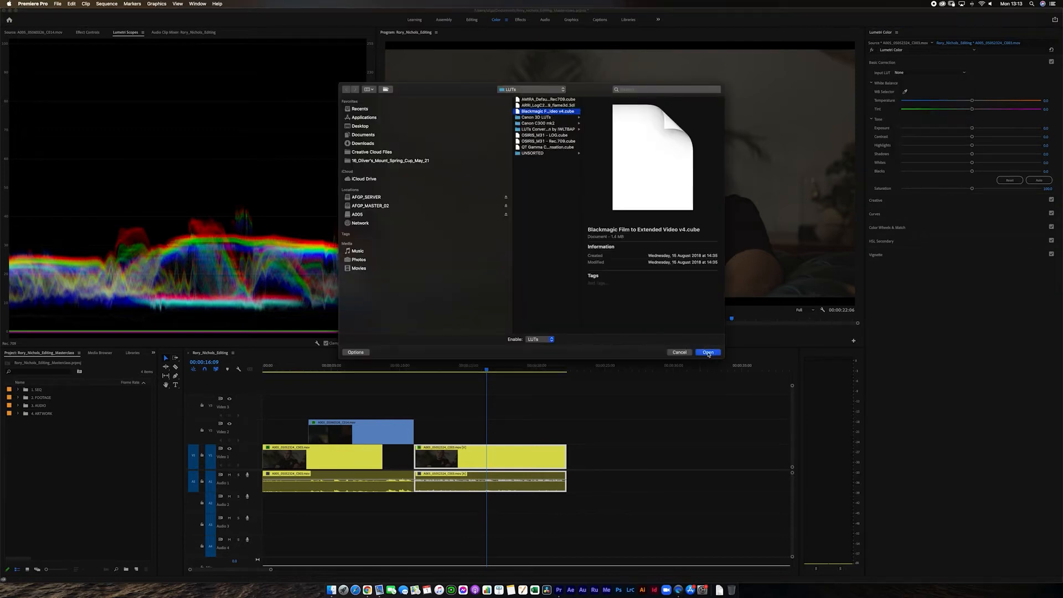
# - Return the playhead to the start of the sequence with the first interview clip selected
pyautogui.click(598, 502)
pyautogui.moveTo(370, 365); pyautogui.dragTo(268, 363)
pyautogui.click(372, 503)
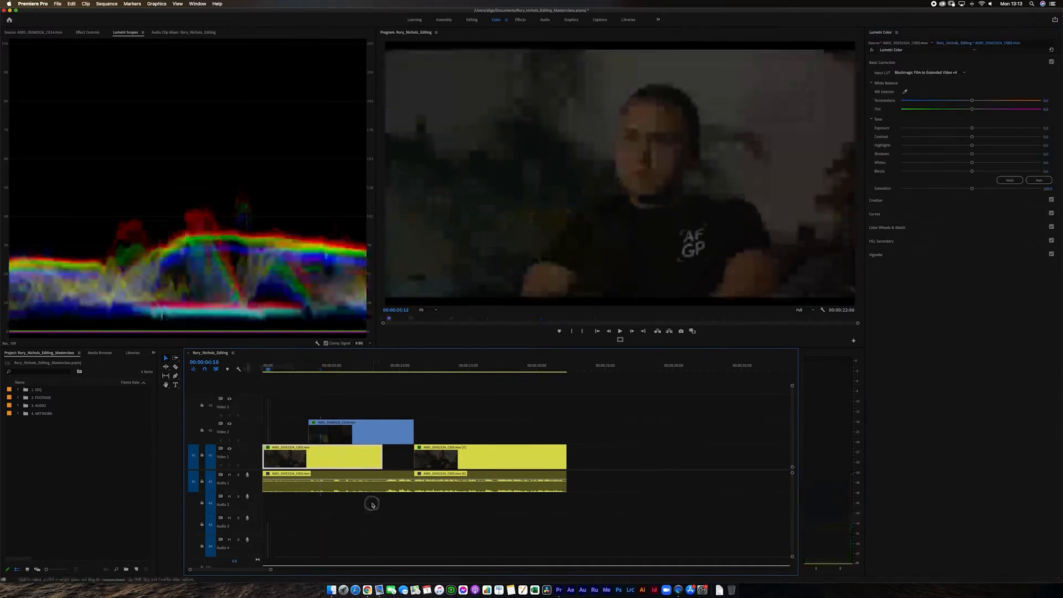
pyautogui.click(345, 476)
pyautogui.press('Home')
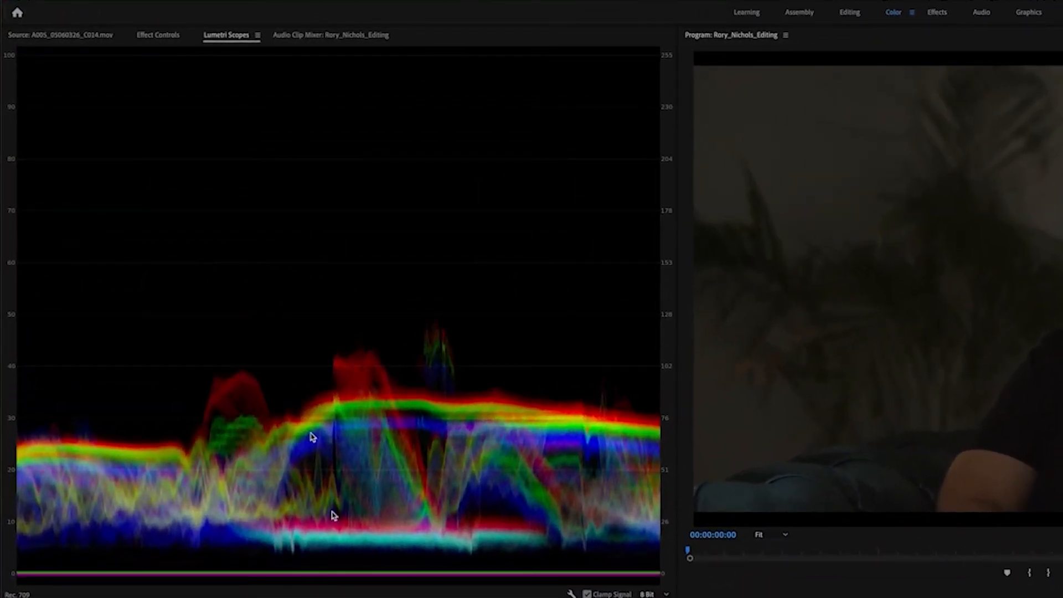
# - Display the Vectorscope HLS and the histogram alongside the RGB waveform in Lumetri Scopes
pyautogui.rightClick(529, 311)
pyautogui.click(530, 313)
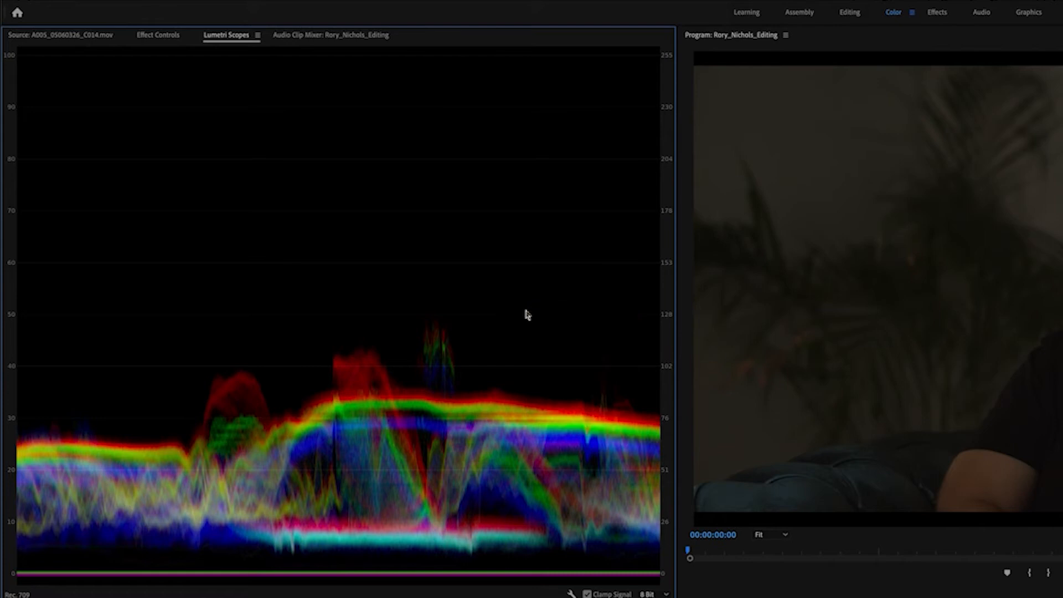
pyautogui.rightClick(507, 298)
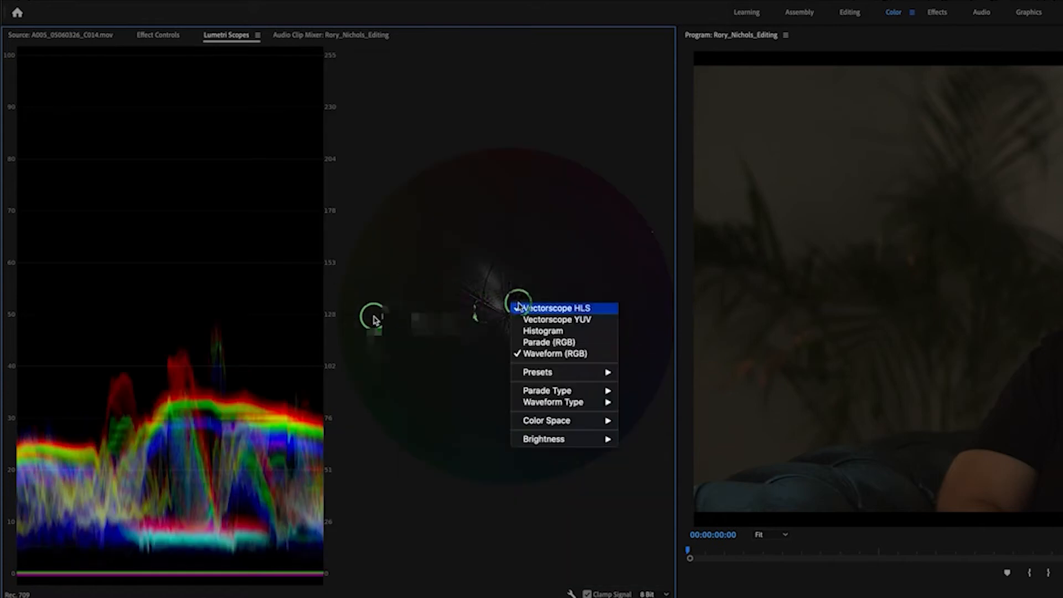
pyautogui.click(536, 331)
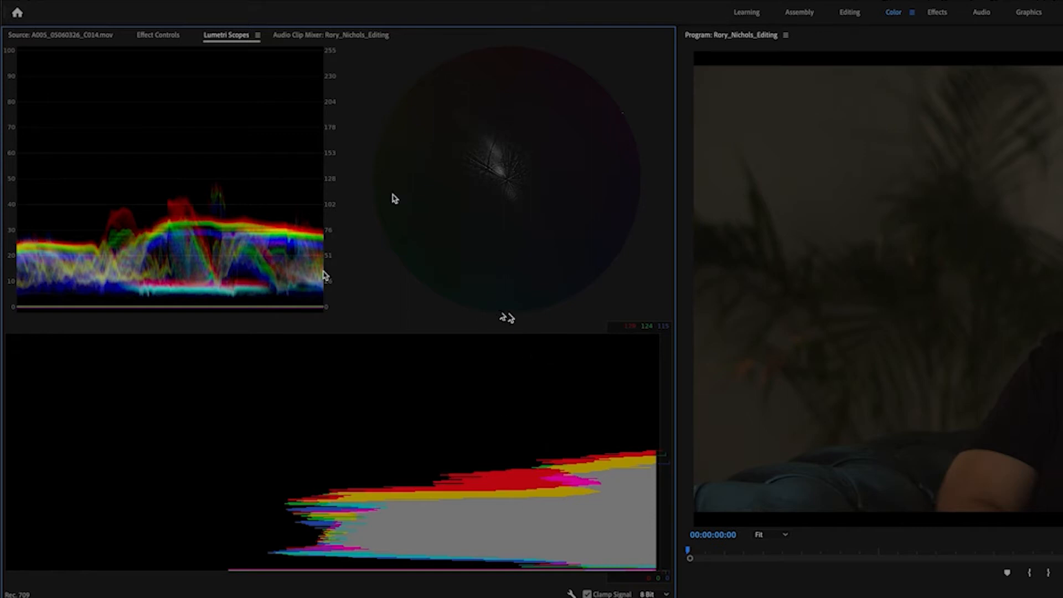
# - Remove the vectorscope and histogram from Lumetri Scopes, keeping only the RGB waveform
pyautogui.rightClick(451, 175)
pyautogui.click(479, 181)
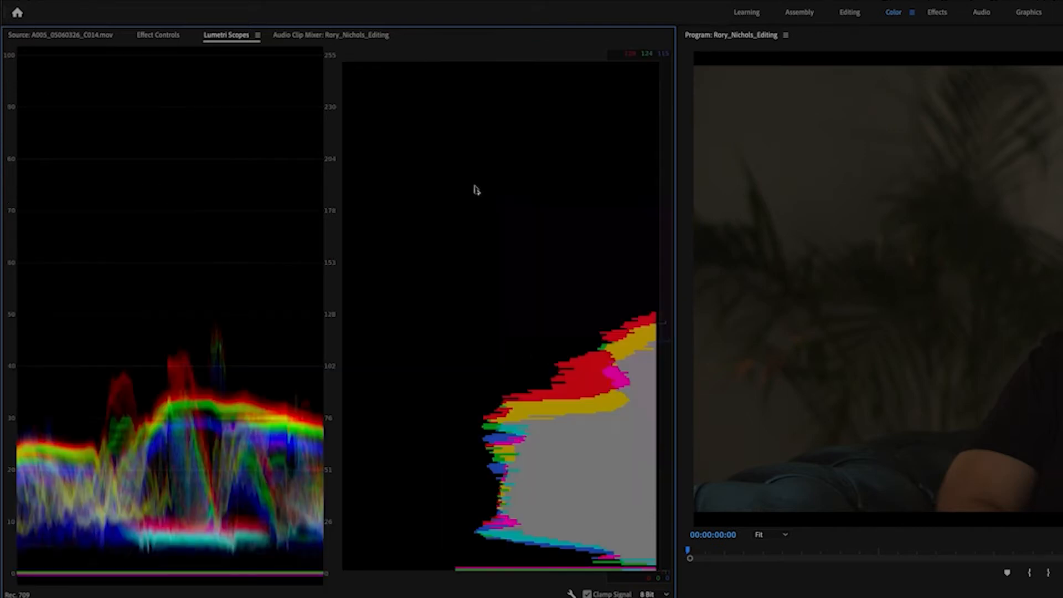
pyautogui.rightClick(480, 264)
pyautogui.press('Escape')
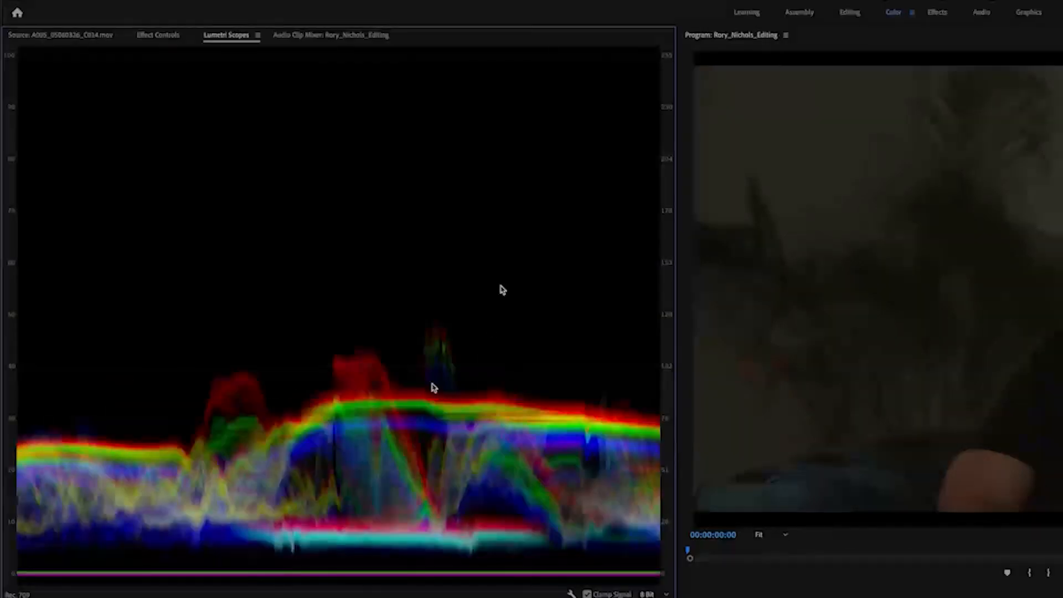
pyautogui.rightClick(475, 353)
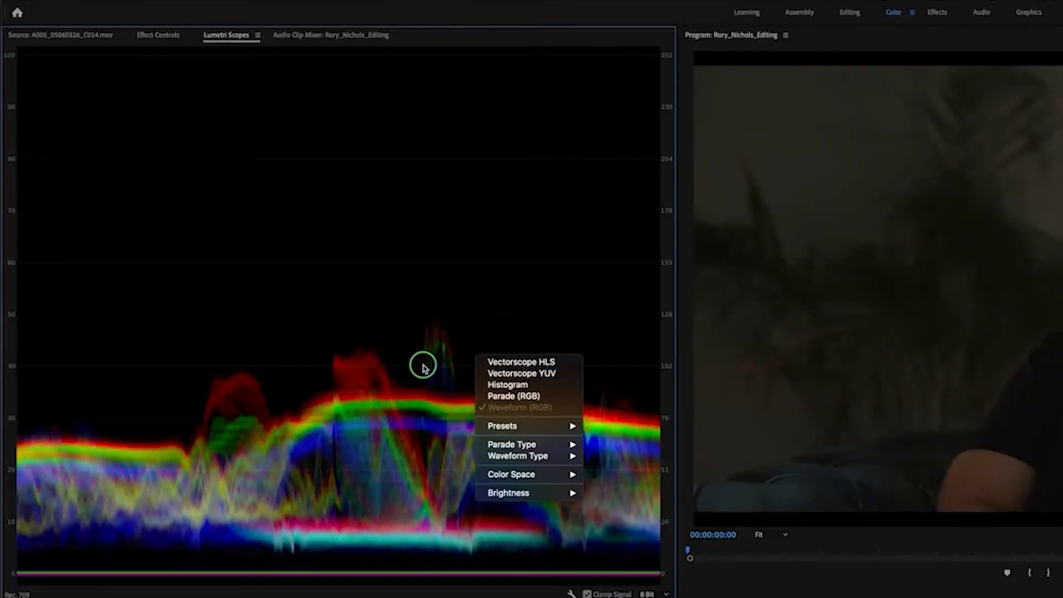
pyautogui.click(405, 432)
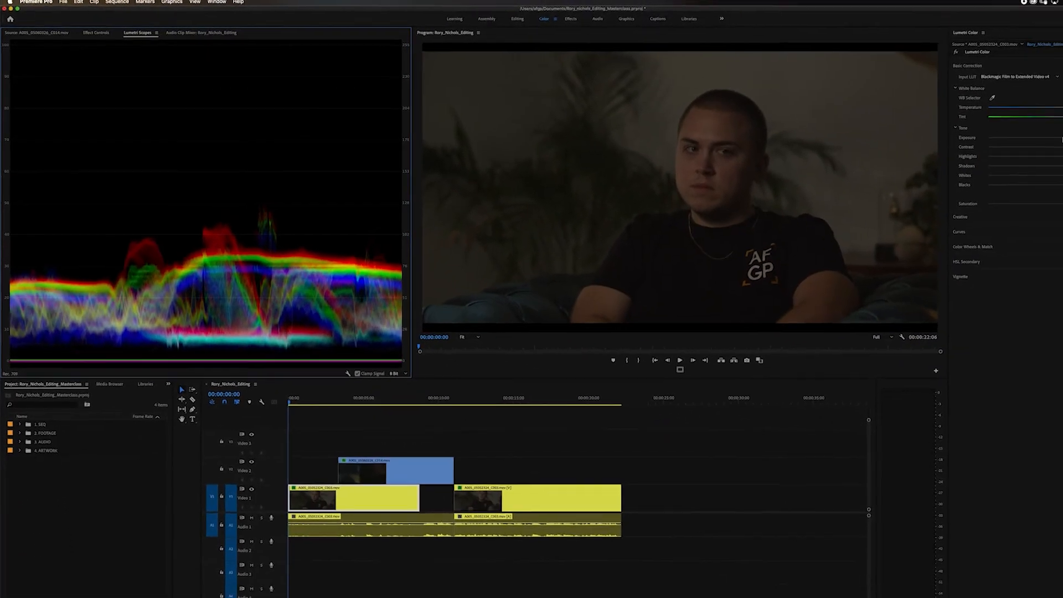
# - Adjust the first interview clip's tone by setting exposure to 1.0, contrast to about 21 and blacks to about -8
pyautogui.moveTo(971, 128); pyautogui.dragTo(985, 128)
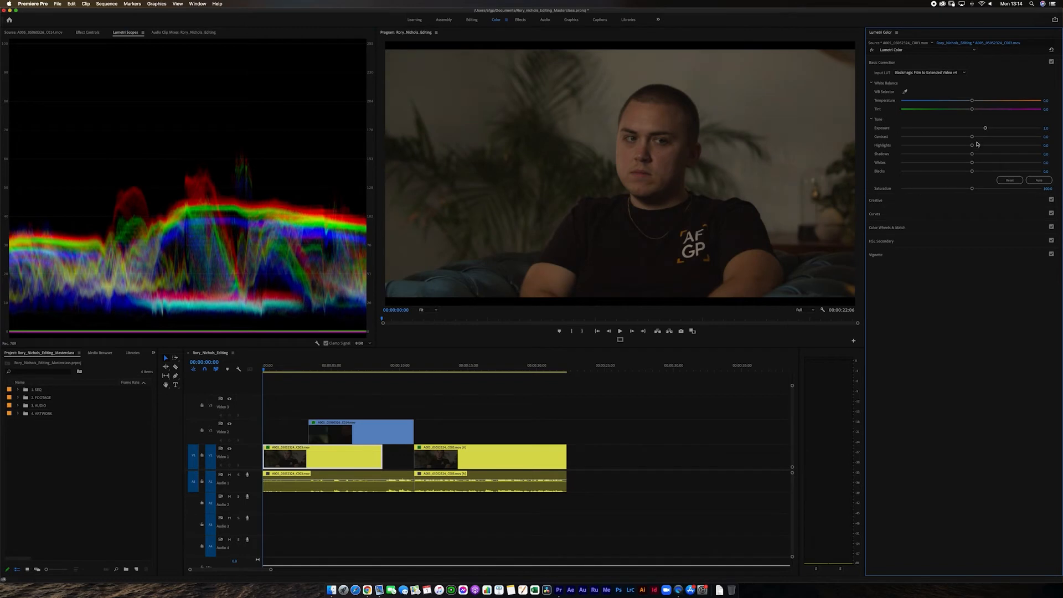
pyautogui.moveTo(971, 136); pyautogui.dragTo(986, 137)
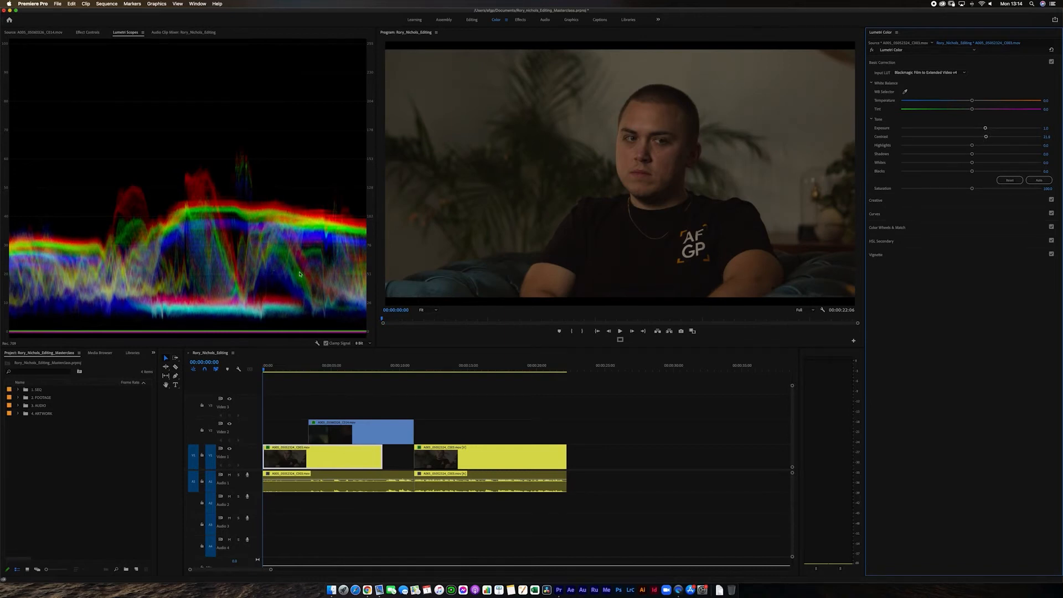
pyautogui.moveTo(972, 172); pyautogui.dragTo(965, 173)
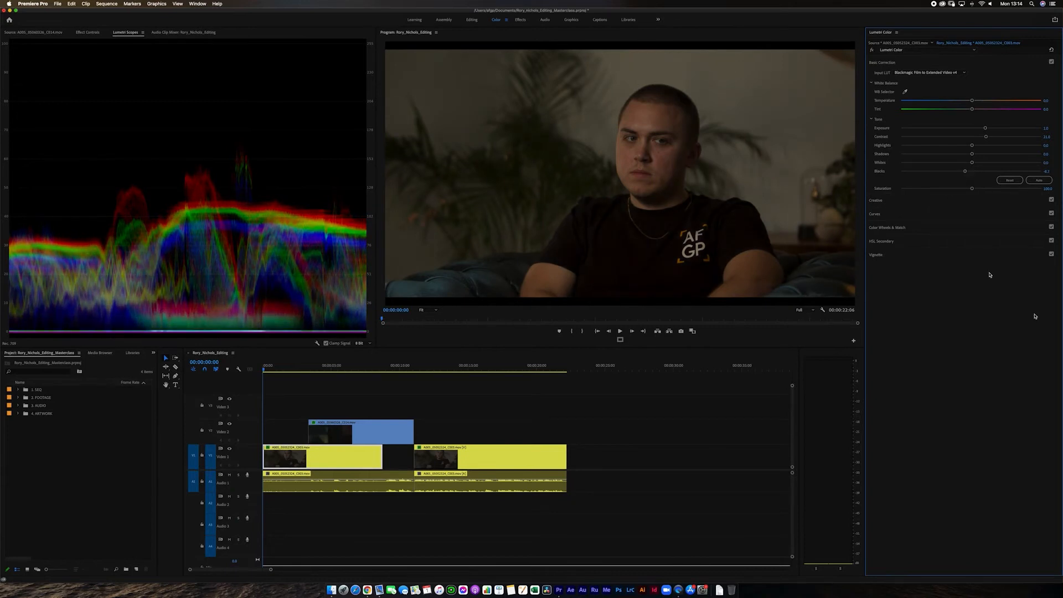
# - Refine the first interview clip's tone with shadows at about -13, highlights at about 23 and exposure at about 1.4
pyautogui.moveTo(971, 156); pyautogui.dragTo(961, 155)
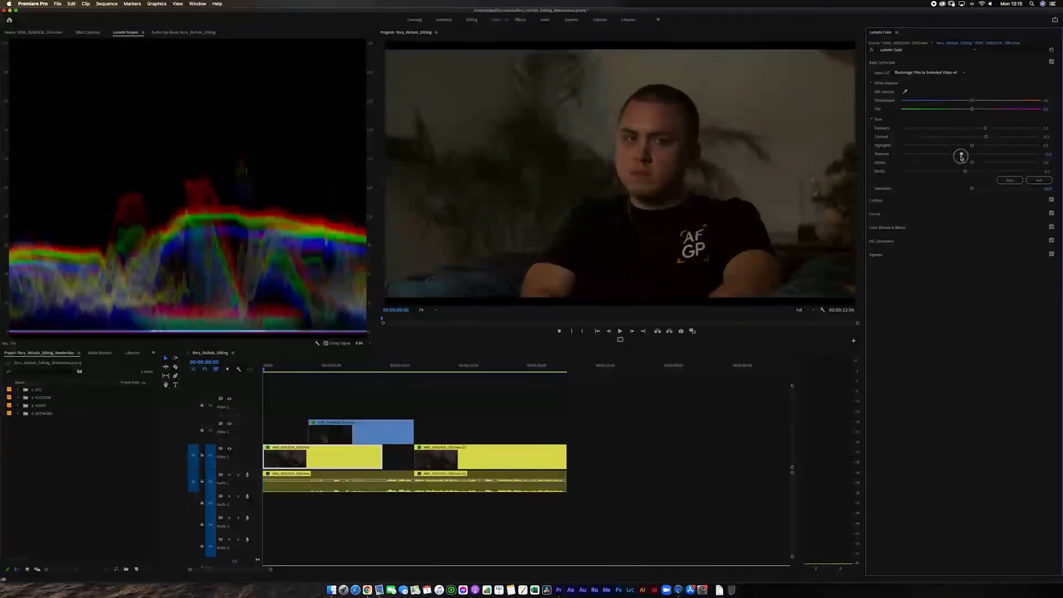
pyautogui.moveTo(277, 368); pyautogui.dragTo(295, 369)
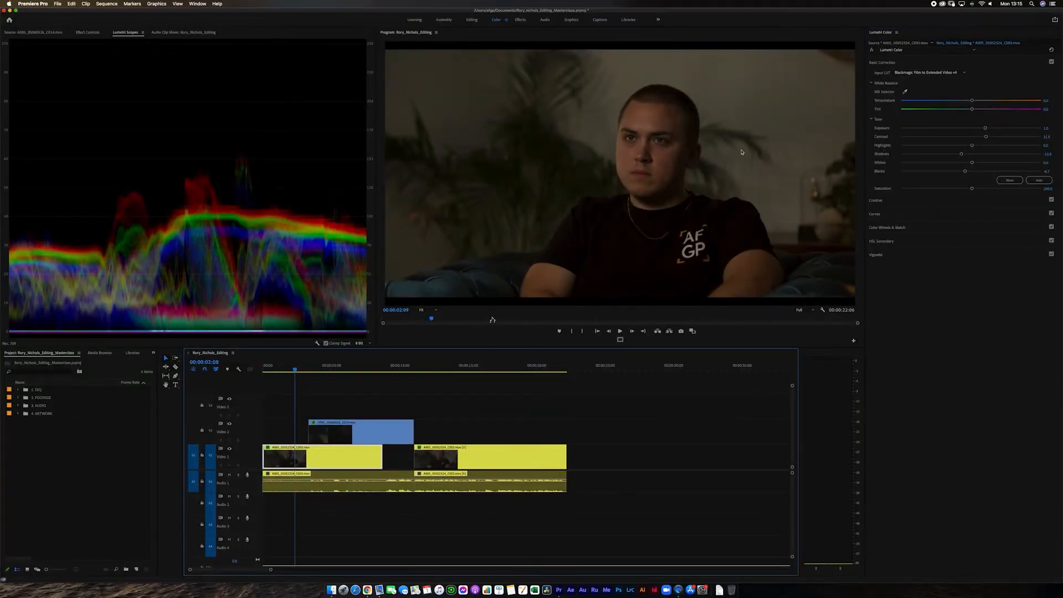
pyautogui.moveTo(971, 148); pyautogui.dragTo(987, 147)
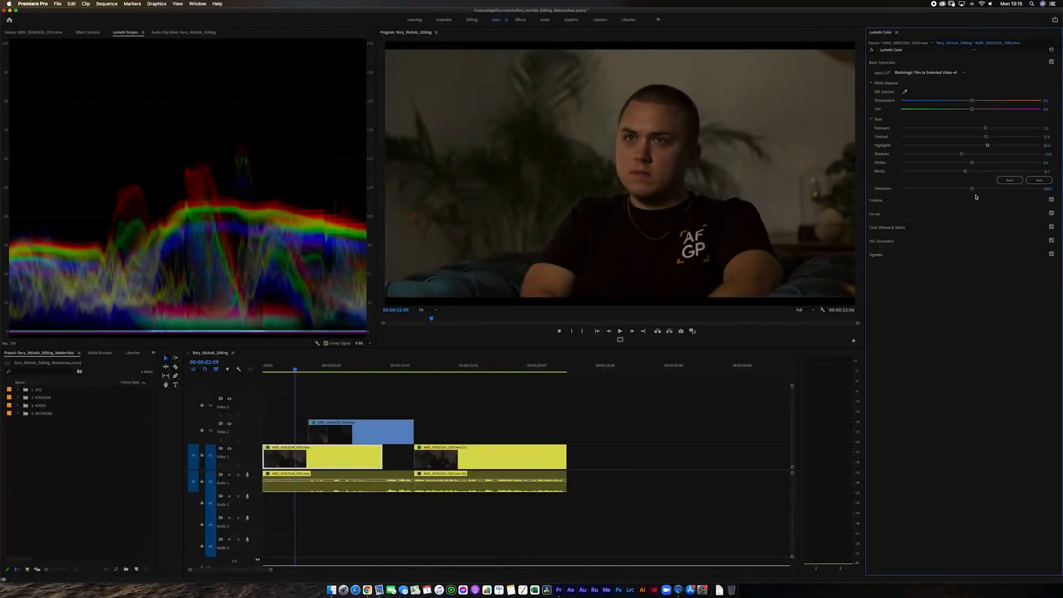
pyautogui.moveTo(984, 130); pyautogui.dragTo(990, 130)
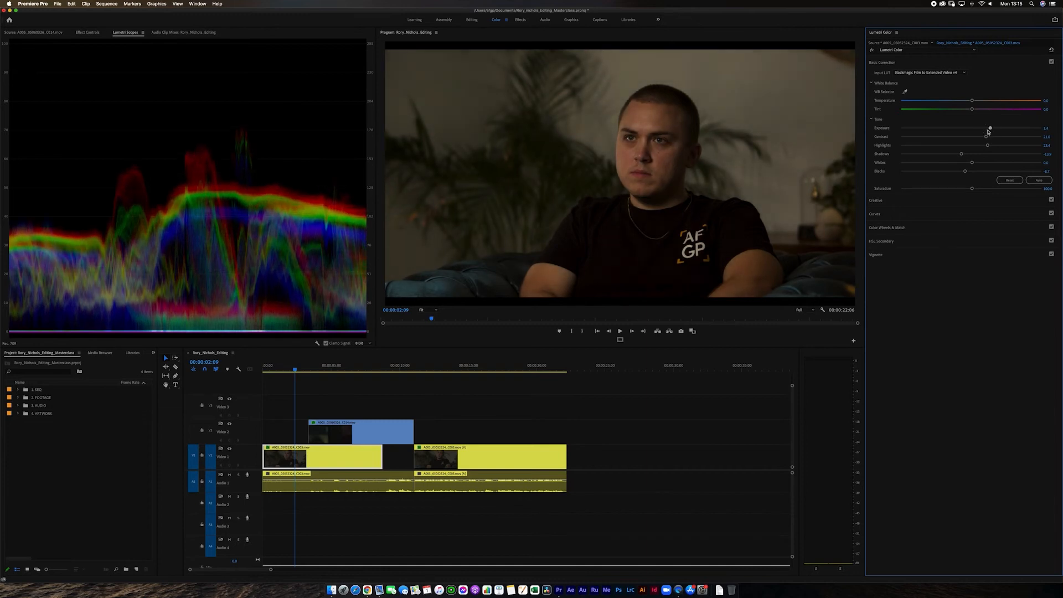
# - Compare the second interview clip with the graded first interview clip in the sequence
pyautogui.click(495, 401)
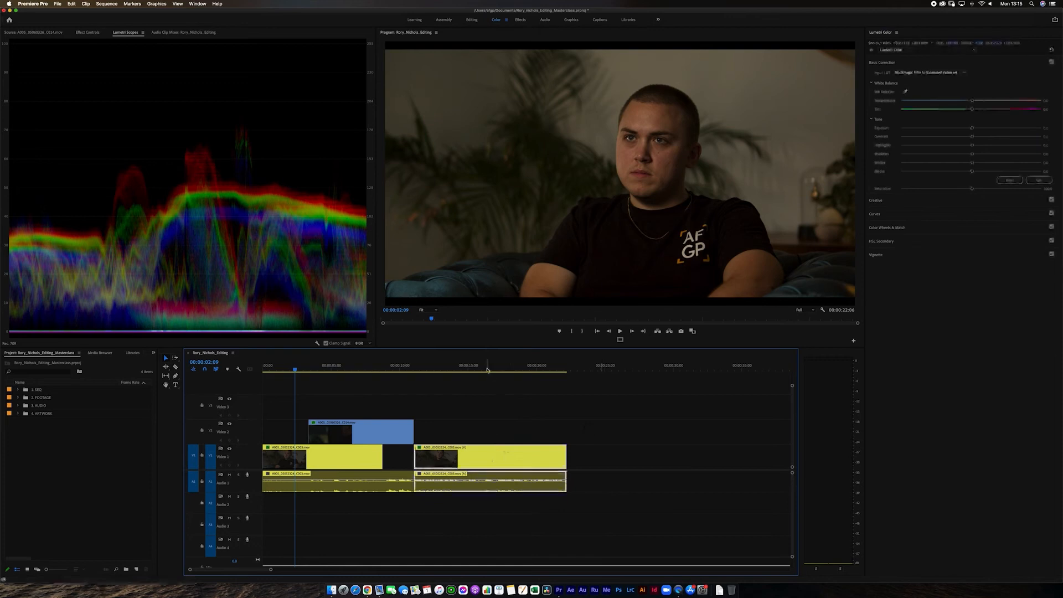
pyautogui.click(486, 367)
pyautogui.click(301, 368)
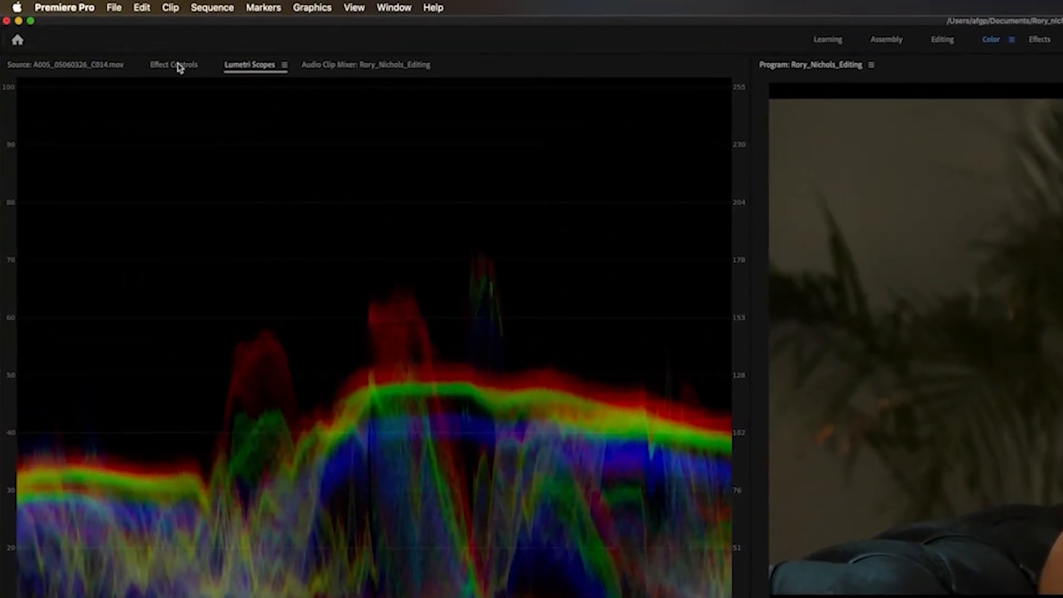
# - Copy the first interview clip's Lumetri Color effect onto the cutaway clip on Video 2 and the second interview clip
pyautogui.click(88, 32)
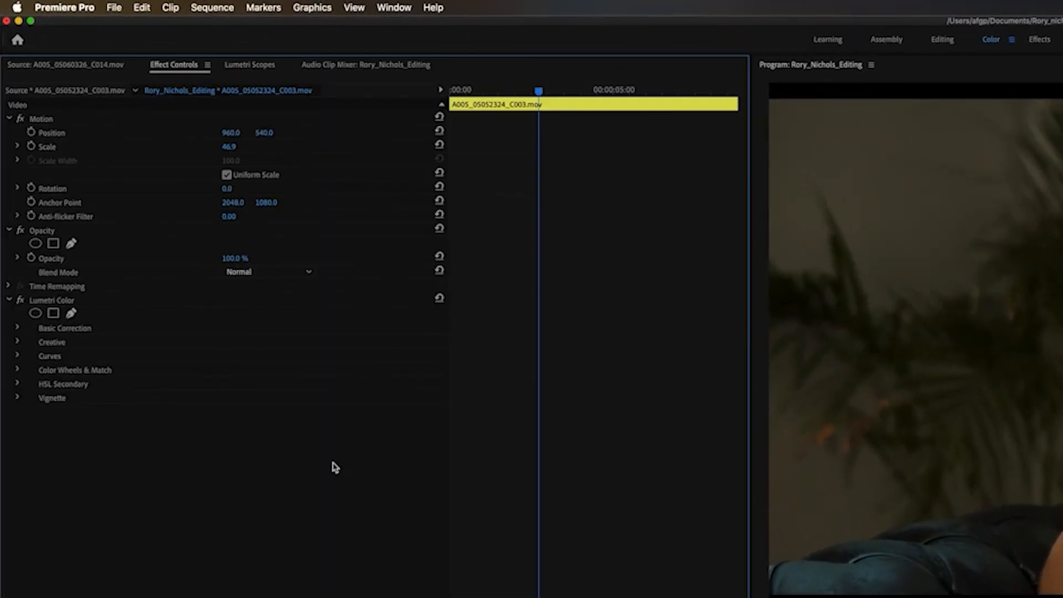
pyautogui.click(48, 302)
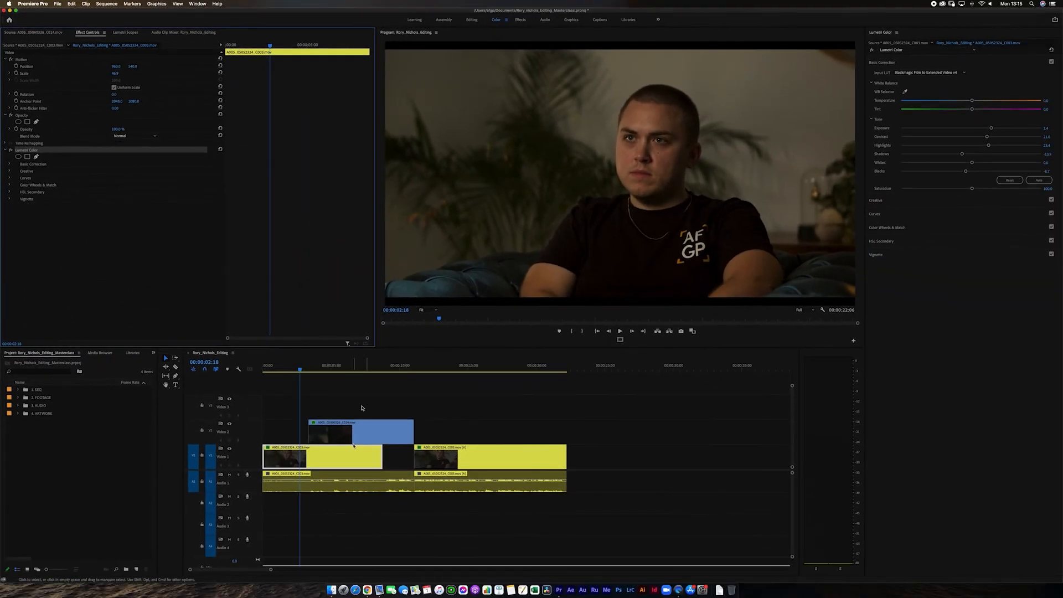
pyautogui.click(371, 433)
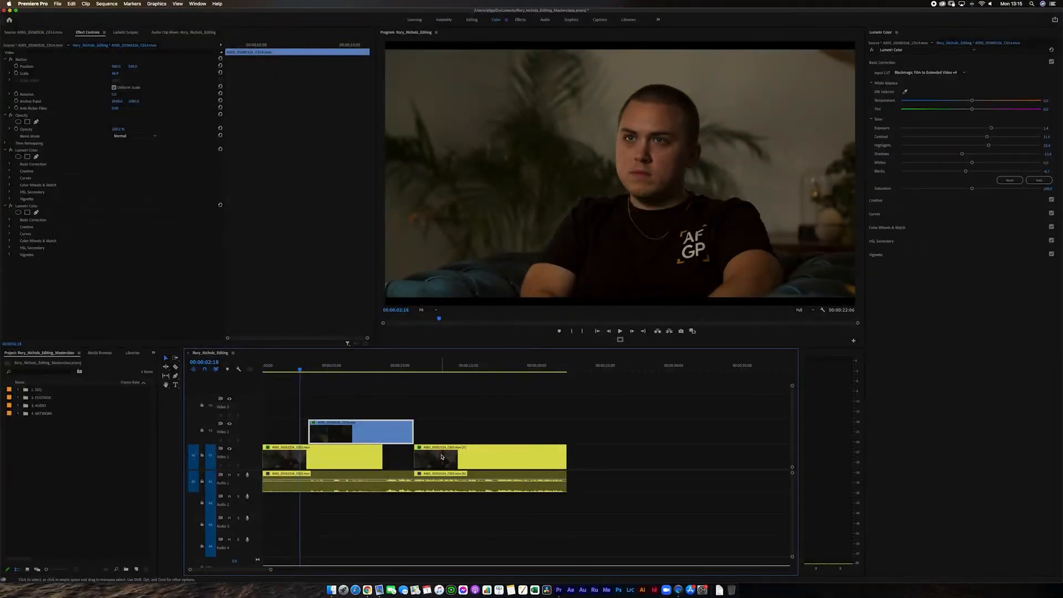
pyautogui.click(441, 456)
pyautogui.press('super+v')
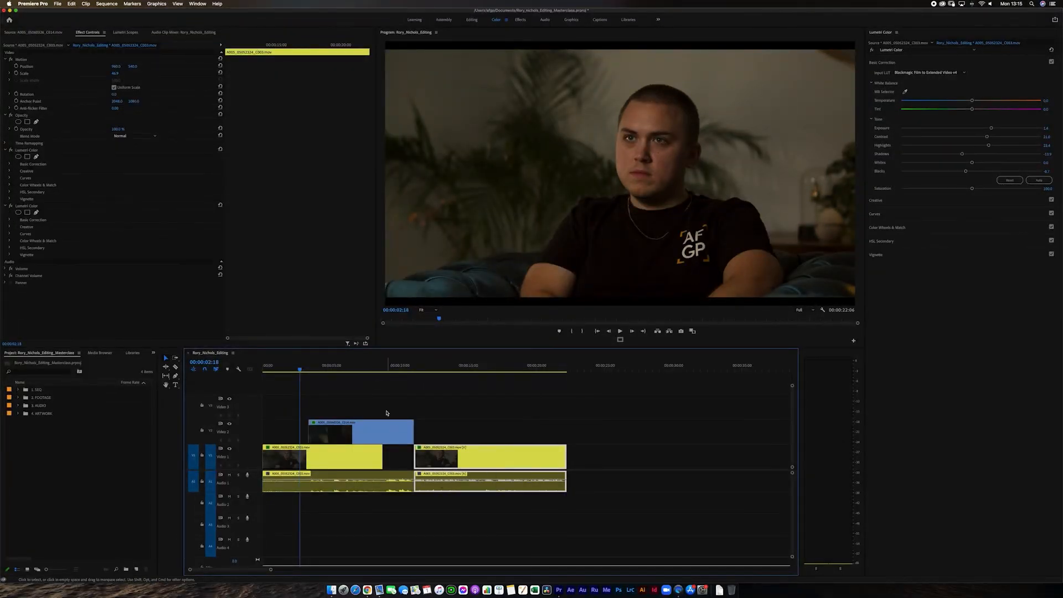
# - Reset the exposure, contrast, highlights, shadows and blacks of the cutaway clip on Video 2 to zero
pyautogui.click(325, 368)
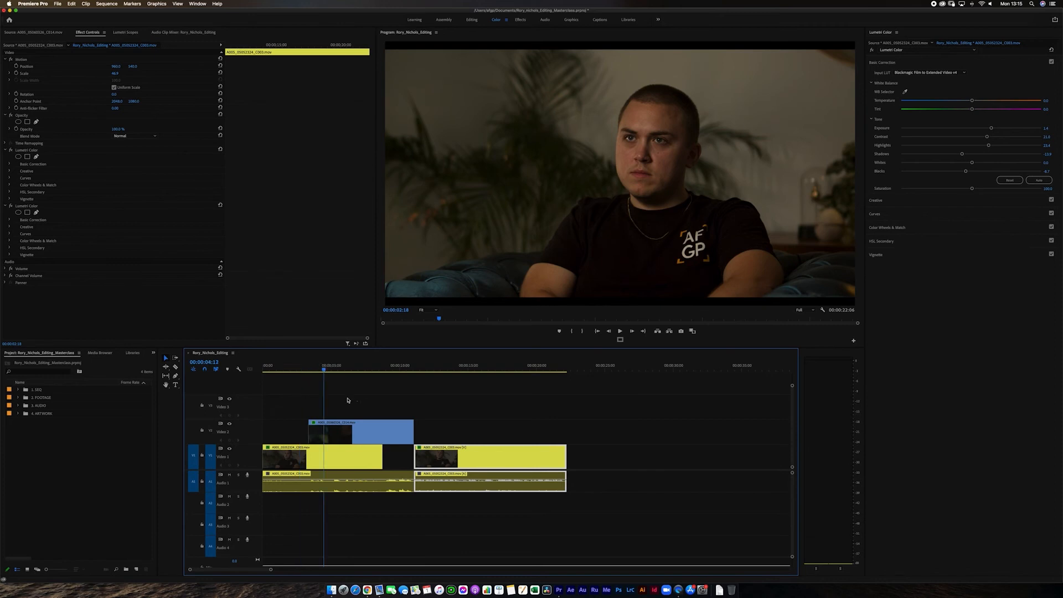
pyautogui.moveTo(349, 371); pyautogui.dragTo(378, 374)
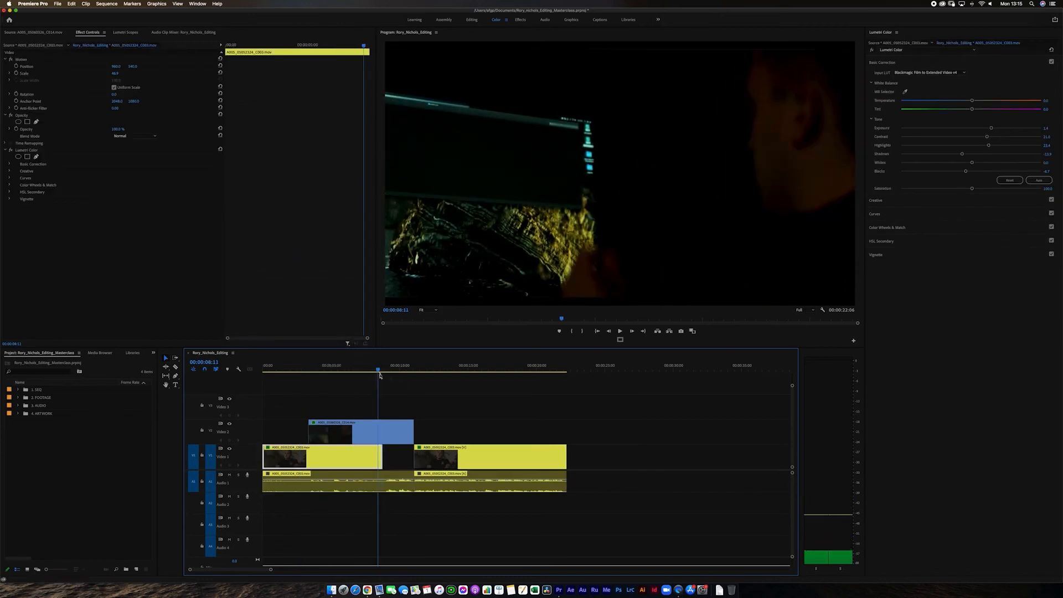
pyautogui.click(433, 392)
pyautogui.click(406, 423)
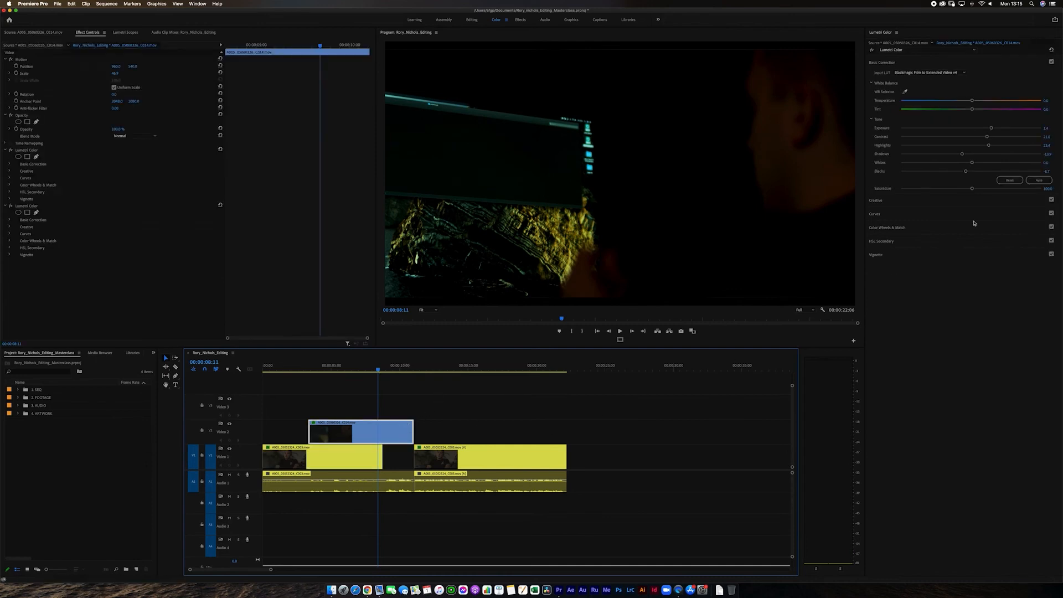
pyautogui.doubleClick(974, 128)
pyautogui.doubleClick(972, 136)
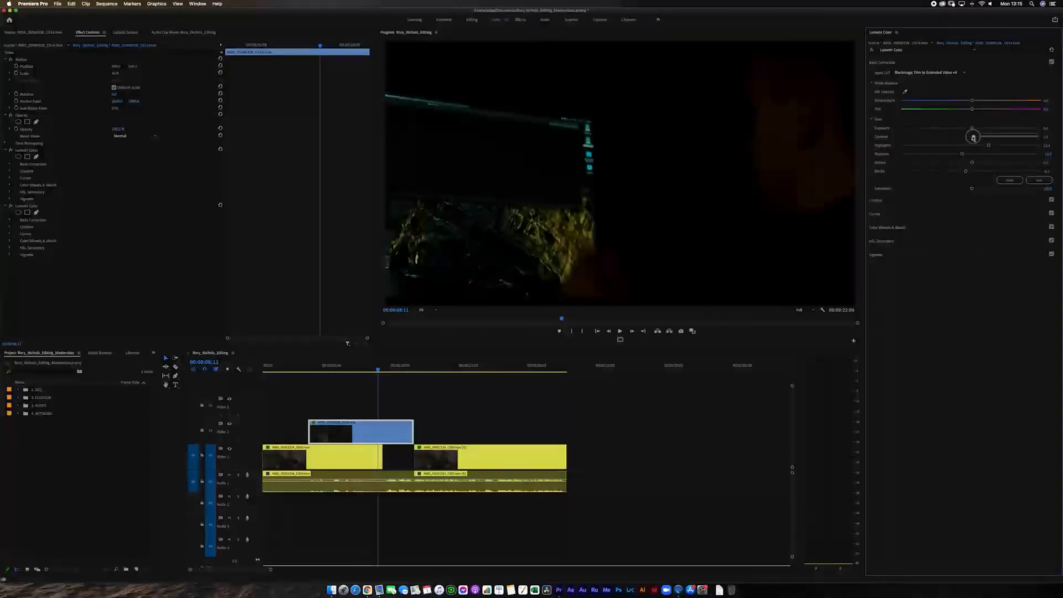
pyautogui.click(968, 154)
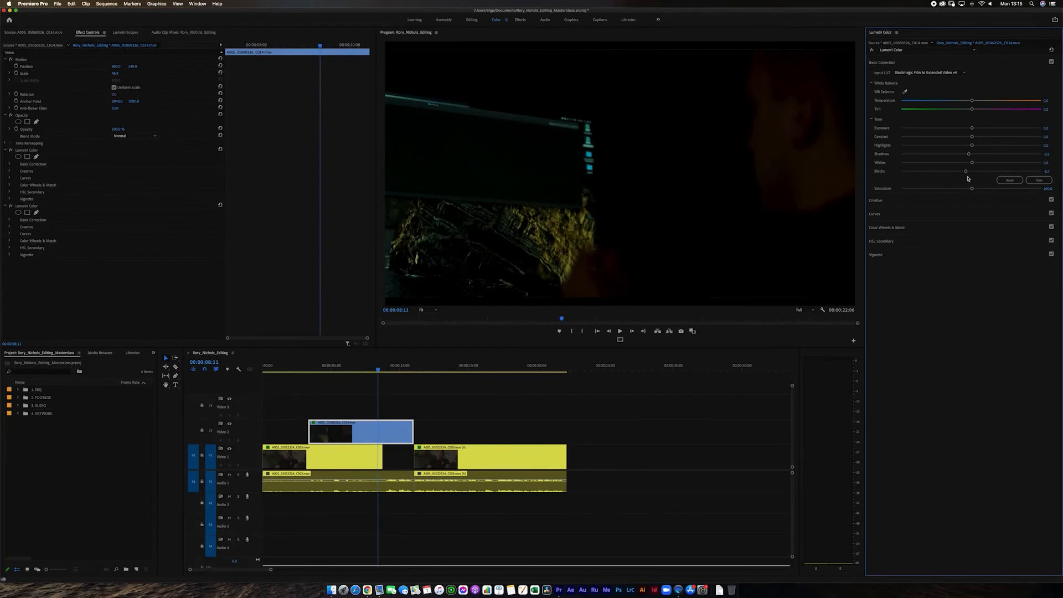
# - Raise the cutaway clip's exposure to about 1.3, increase contrast slightly, lower shadows slightly, and play back the result
pyautogui.moveTo(973, 129); pyautogui.dragTo(989, 129)
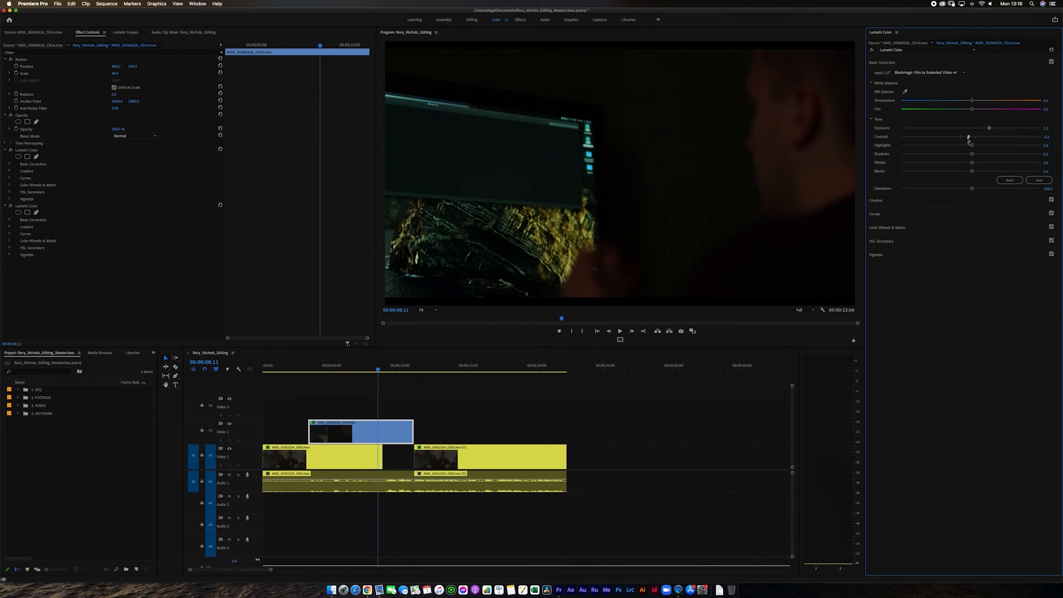
pyautogui.moveTo(976, 140); pyautogui.dragTo(968, 155)
pyautogui.click(376, 368)
pyautogui.press('space')
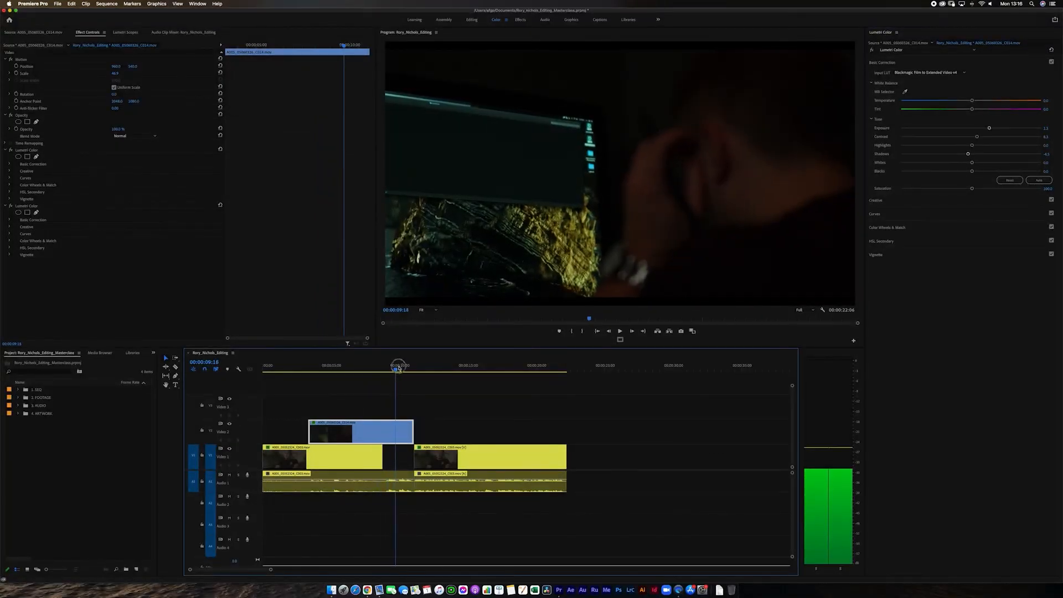
# - Delete the duplicate Lumetri Color effect from the second interview clip
pyautogui.moveTo(403, 366); pyautogui.dragTo(454, 374)
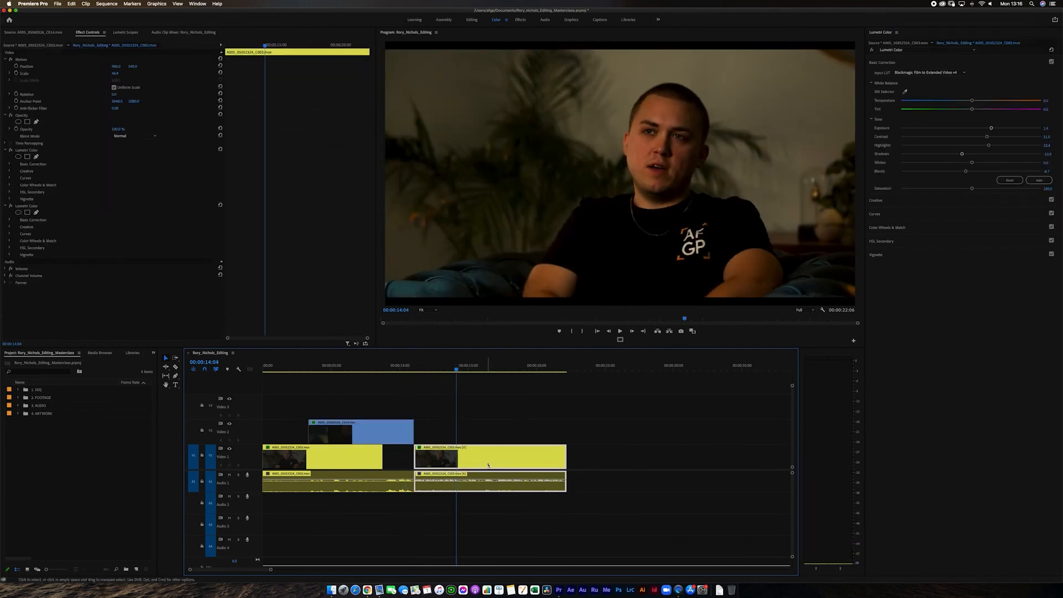
pyautogui.click(55, 205)
pyautogui.press('Delete')
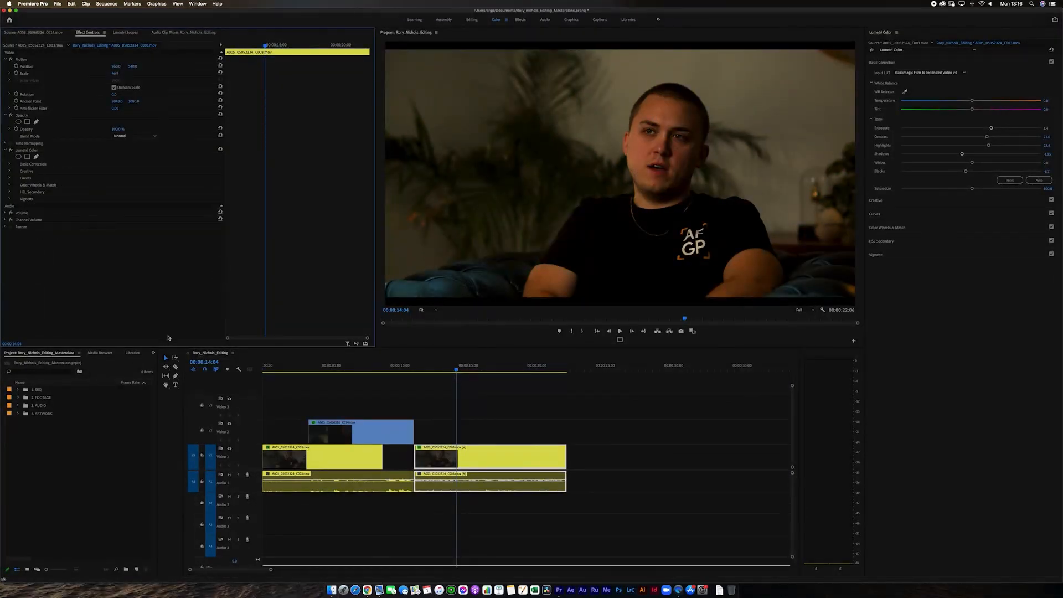
pyautogui.click(472, 540)
# - Review the graded sequence from the first interview clip through the cutaway and play part of the second interview clip
pyautogui.click(306, 368)
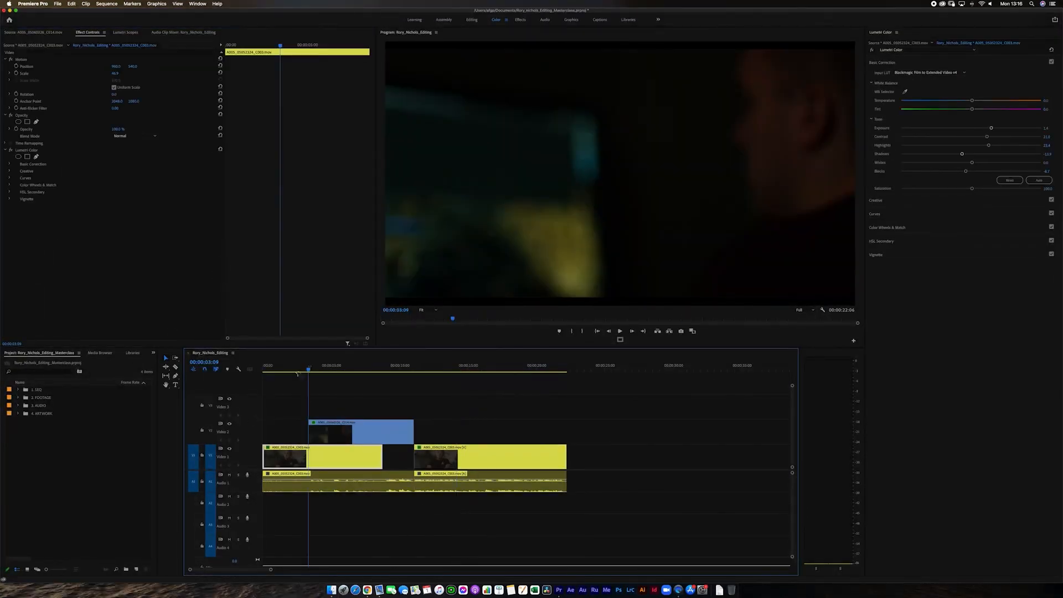
pyautogui.moveTo(295, 367); pyautogui.dragTo(443, 391)
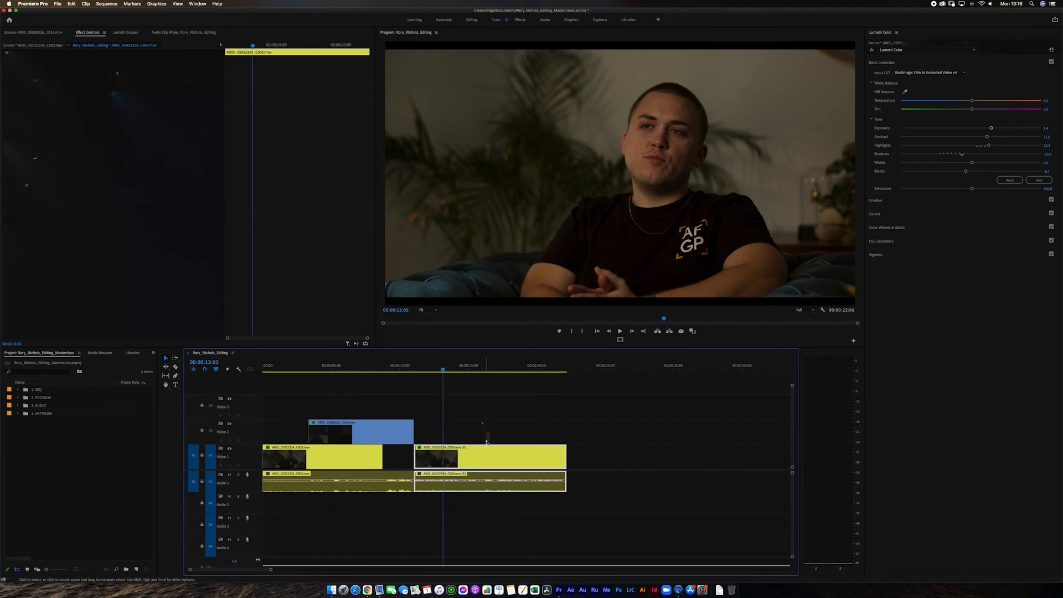
pyautogui.click(490, 419)
pyautogui.press('space')
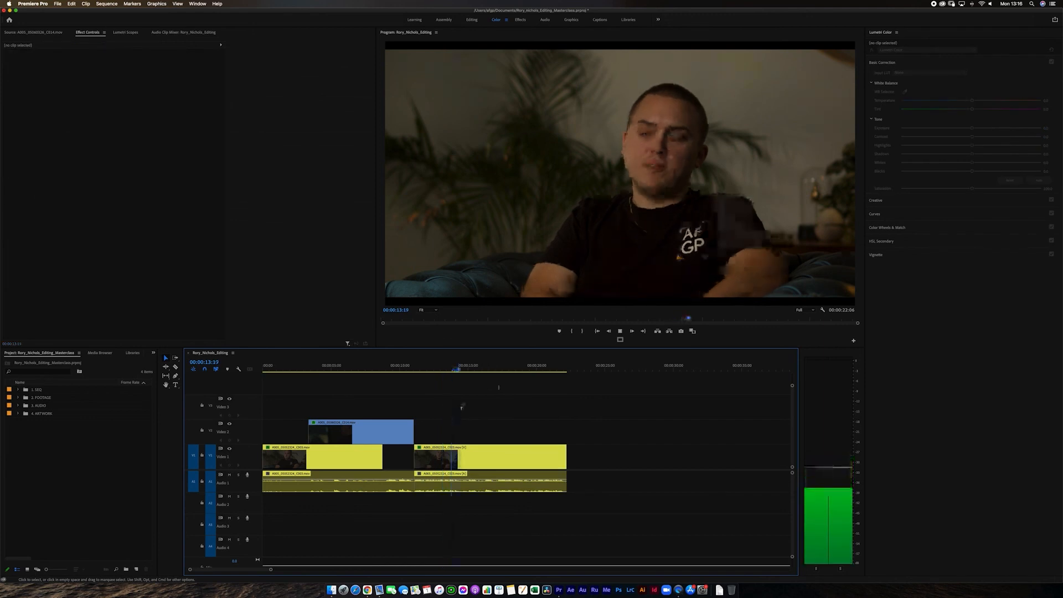
pyautogui.press('space')
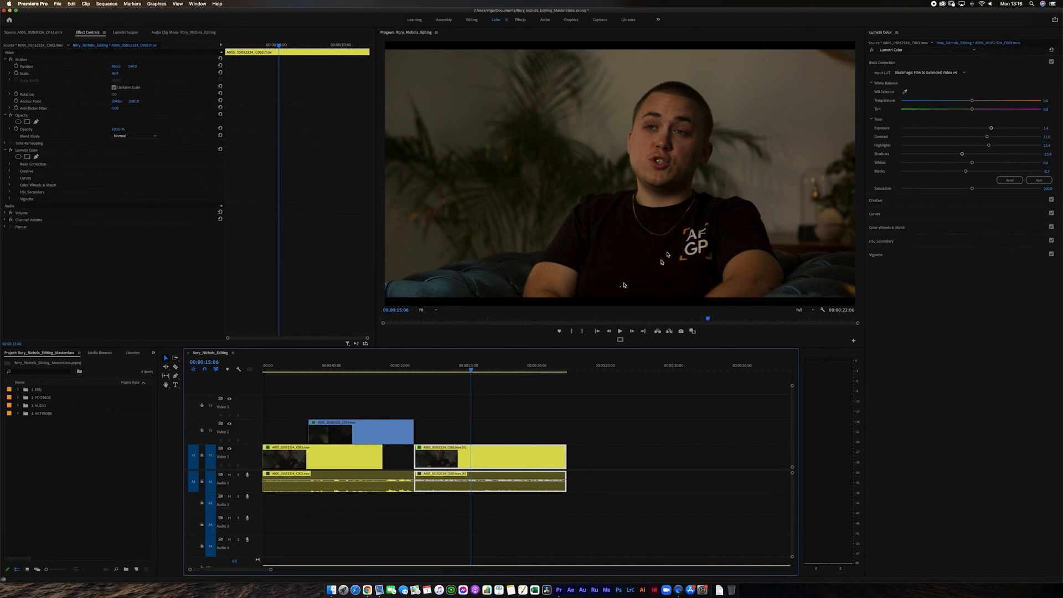
# - Examine the Curves, Color Wheels & Match, HSL Secondary and Vignette controls for the second interview clip
pyautogui.click(891, 206)
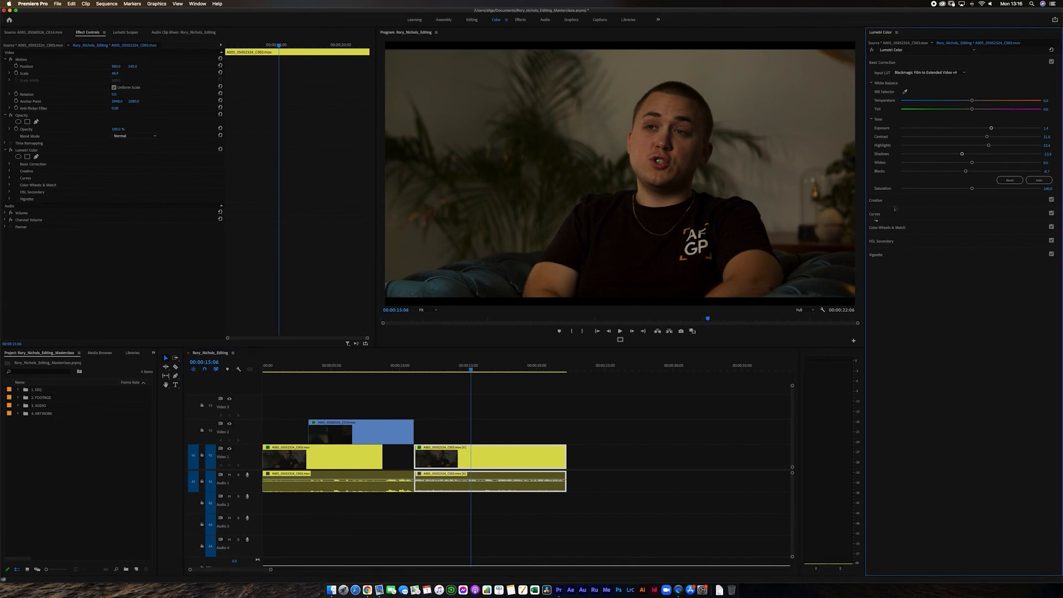
pyautogui.click(887, 213)
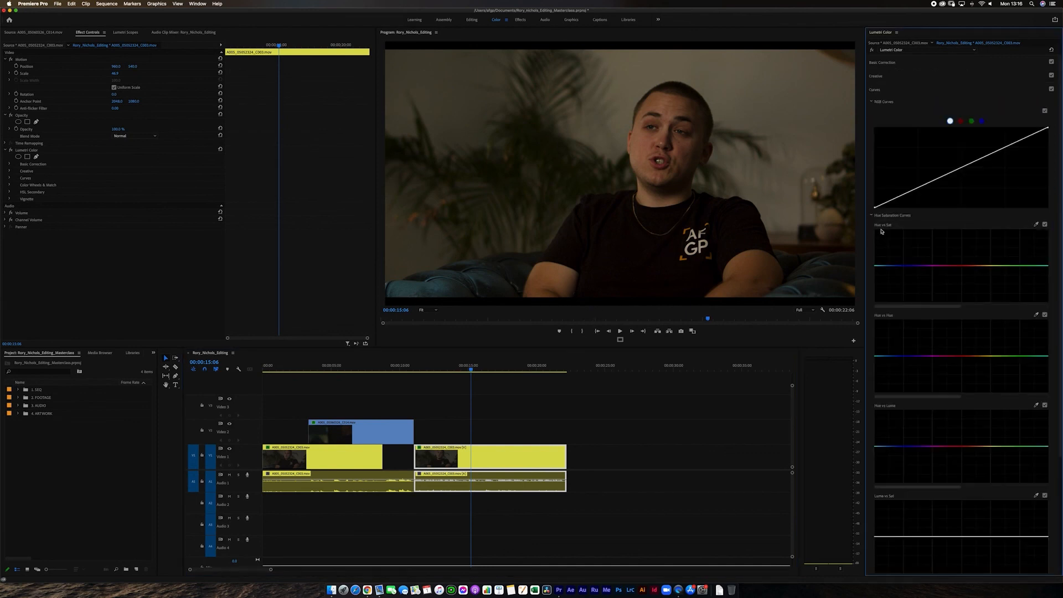
pyautogui.click(871, 102)
pyautogui.click(877, 90)
pyautogui.click(884, 104)
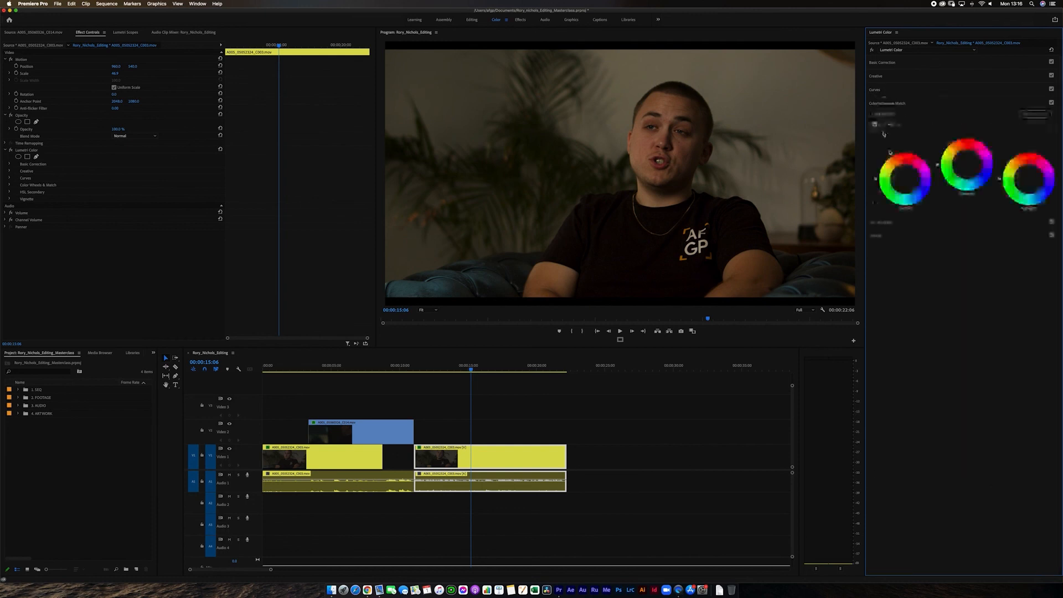
pyautogui.click(880, 91)
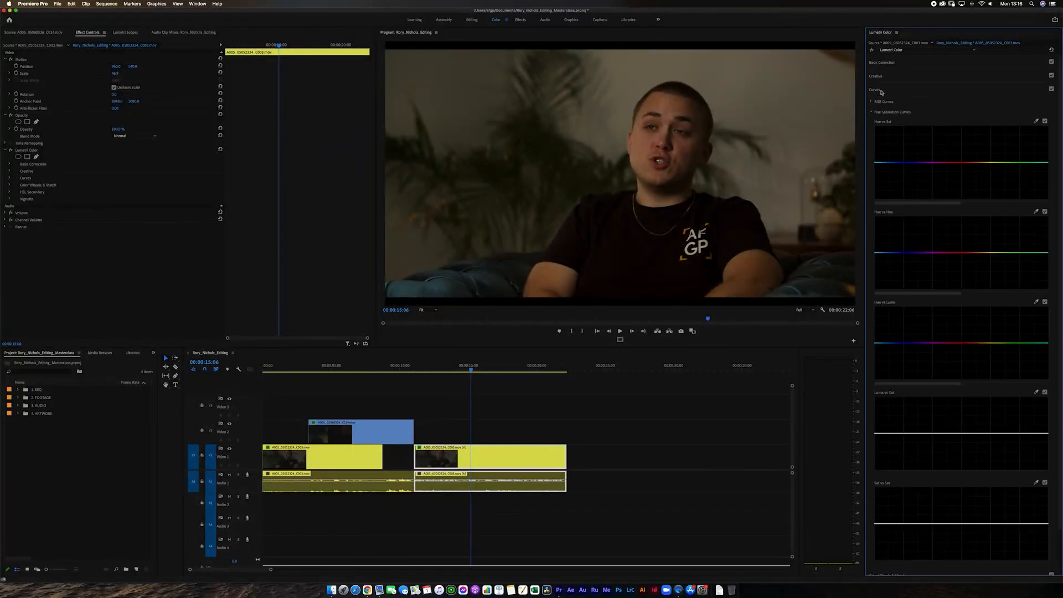
pyautogui.click(880, 90)
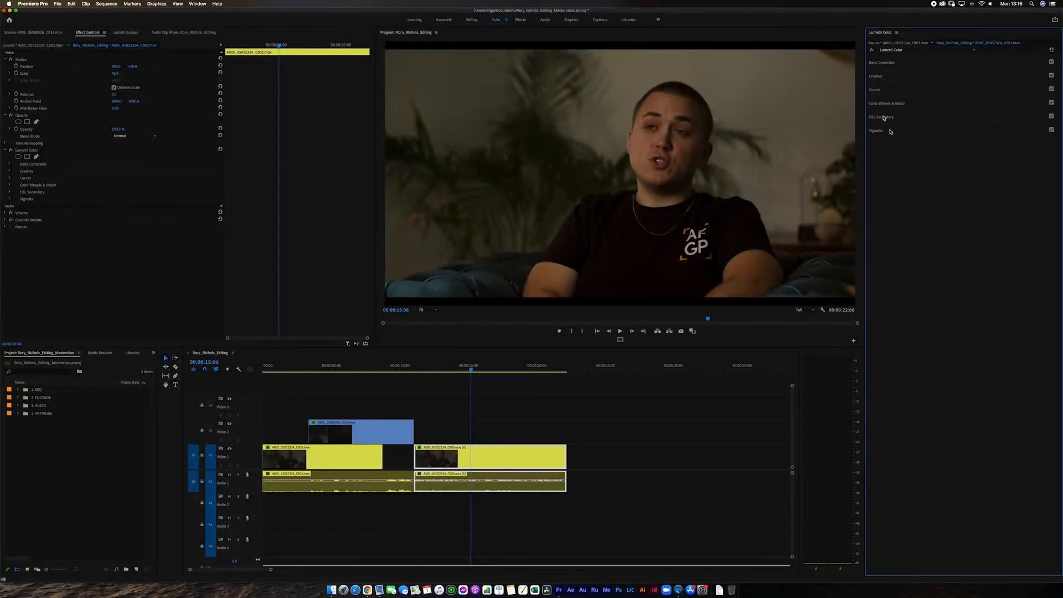
pyautogui.click(883, 117)
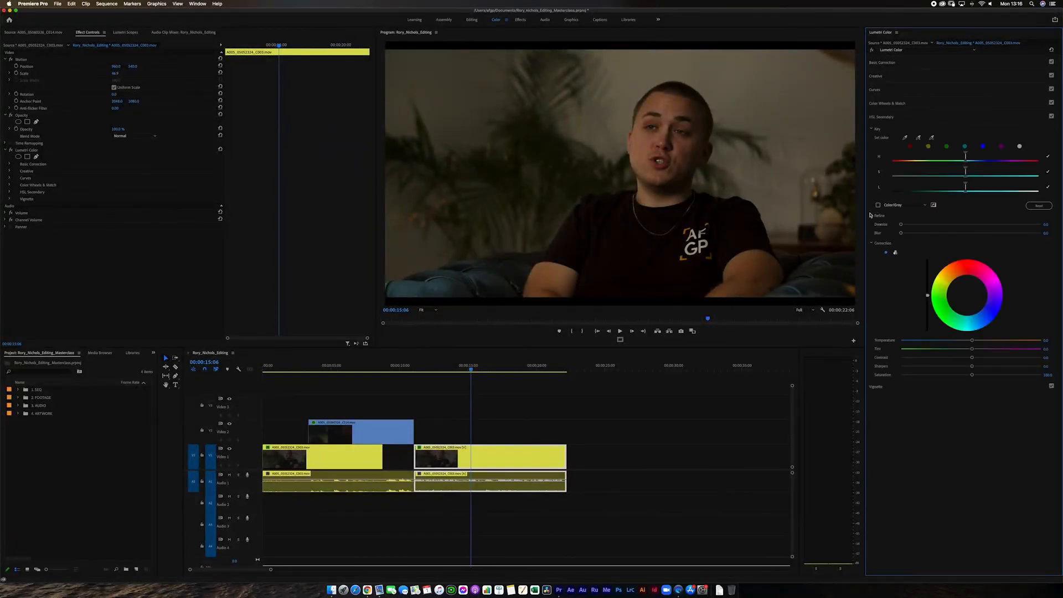
pyautogui.click(888, 117)
pyautogui.click(888, 130)
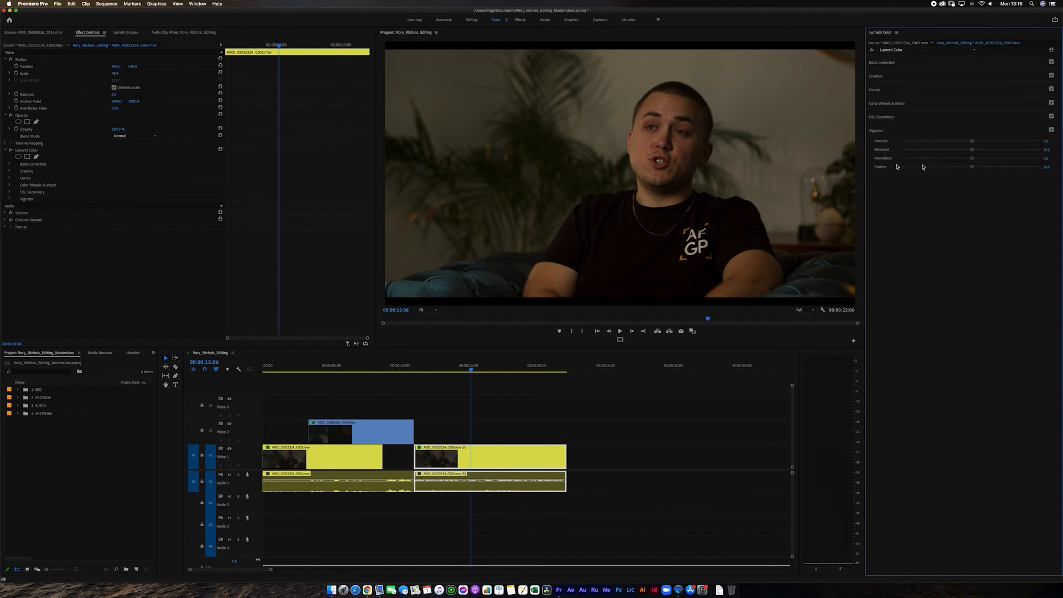